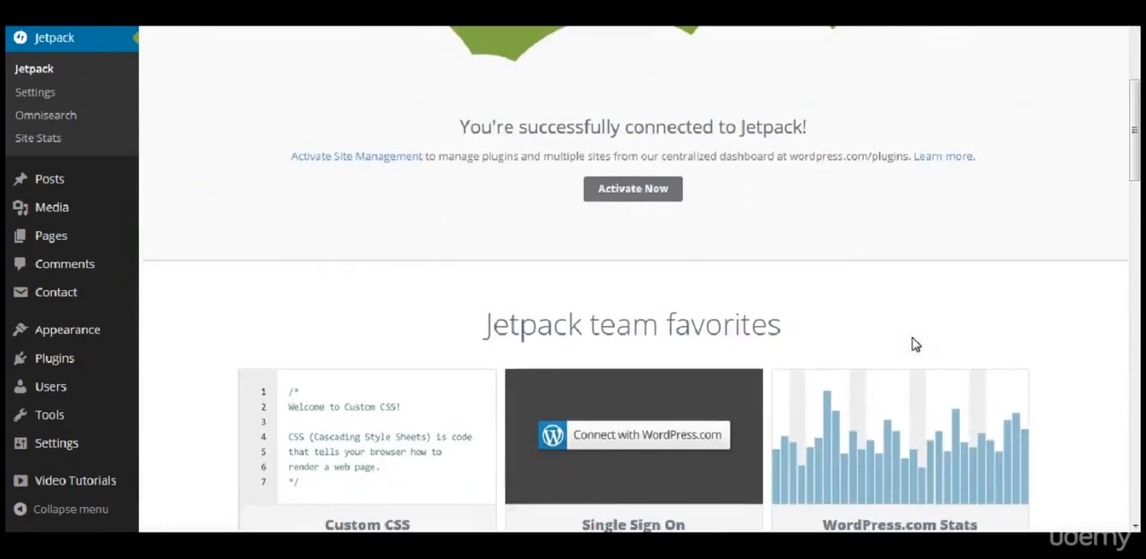
Step: Browse the Jetpack feature list and open the Subscriptions feature's details
{"action": "scroll", "coordinate": [913, 343], "scroll_direction": "down", "scroll_amount": 4}
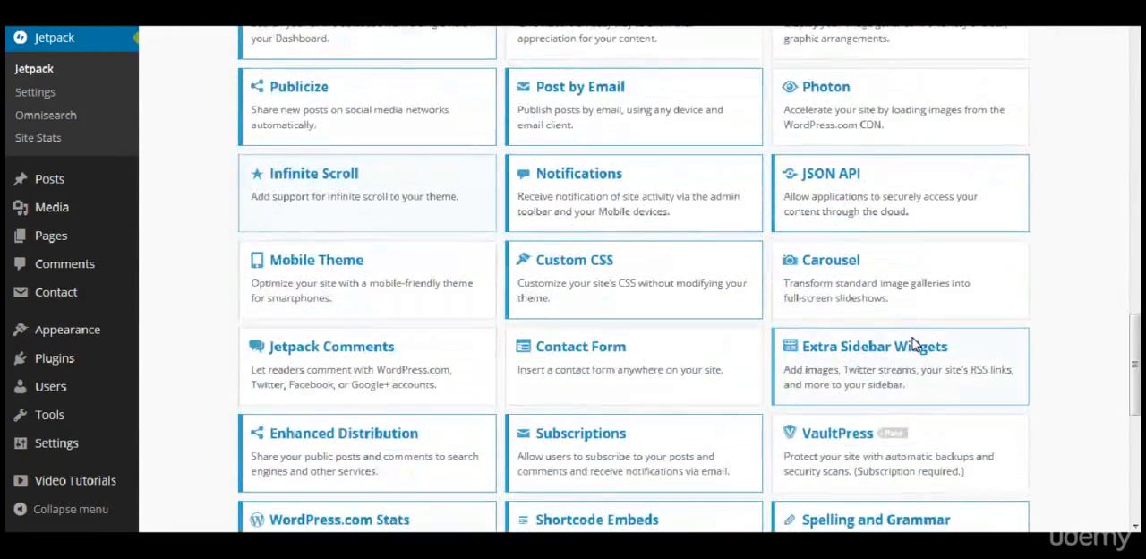
{"action": "scroll", "coordinate": [577, 376], "scroll_direction": "down", "scroll_amount": 1}
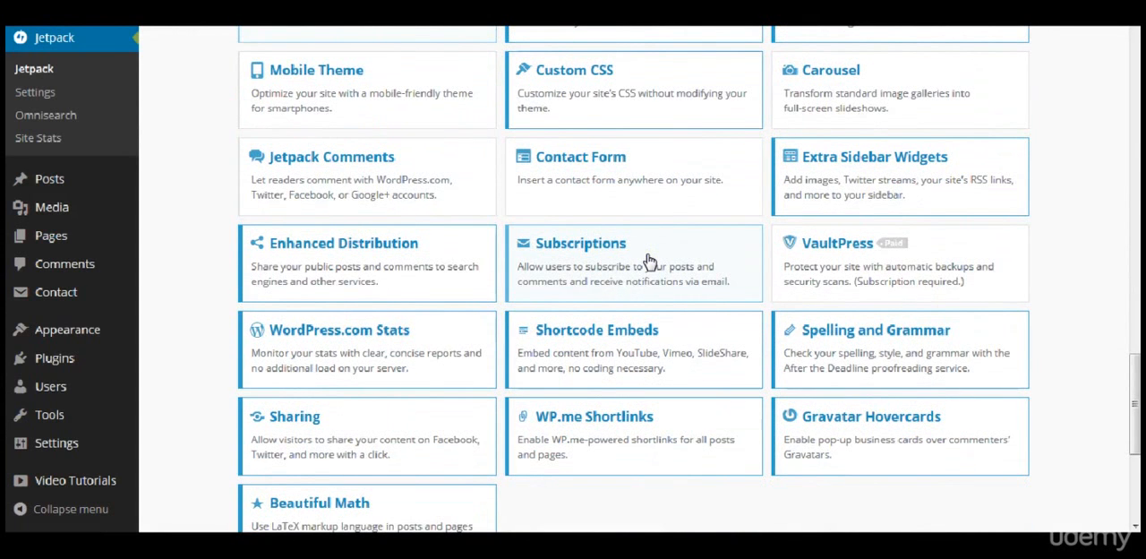
{"action": "left_click", "coordinate": [724, 243]}
{"action": "left_click", "coordinate": [725, 245]}
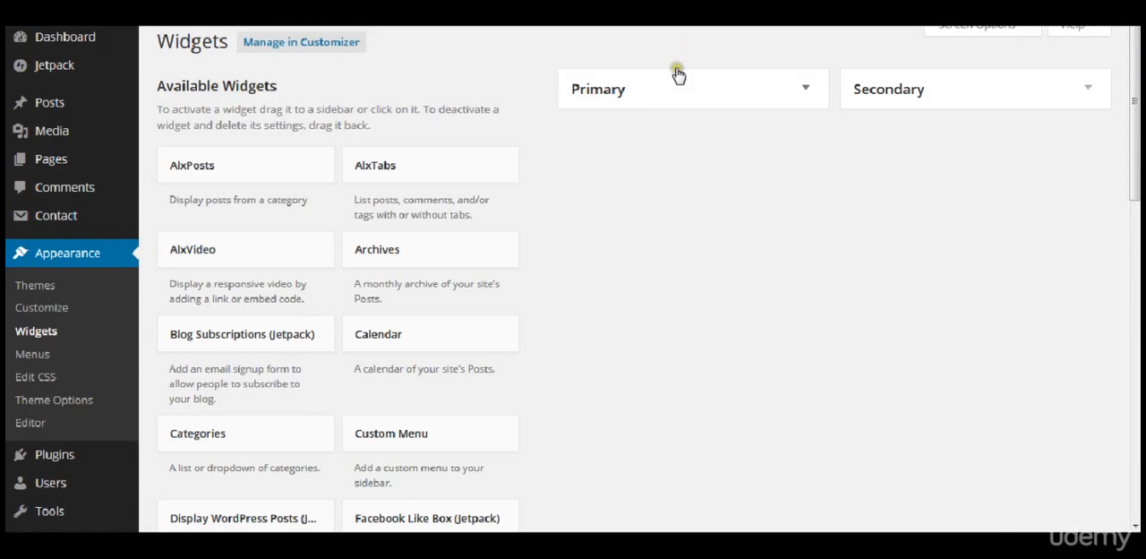
Step: Expand the Primary sidebar's widget list and inspect the Recent Posts widget's settings, then collapse them
{"action": "left_click", "coordinate": [710, 83]}
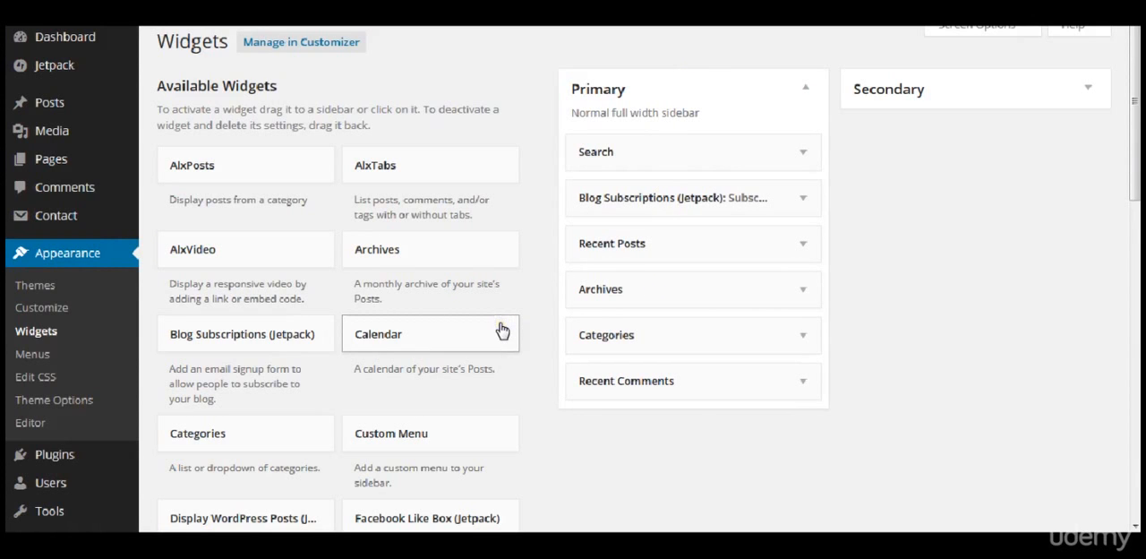
{"action": "left_click", "coordinate": [804, 244]}
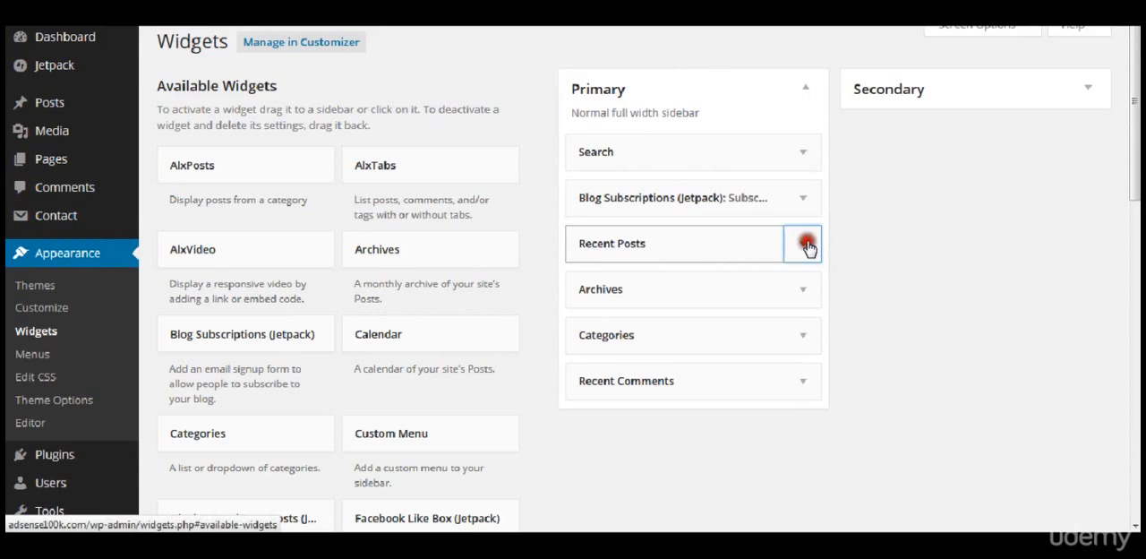
{"action": "left_click", "coordinate": [804, 245]}
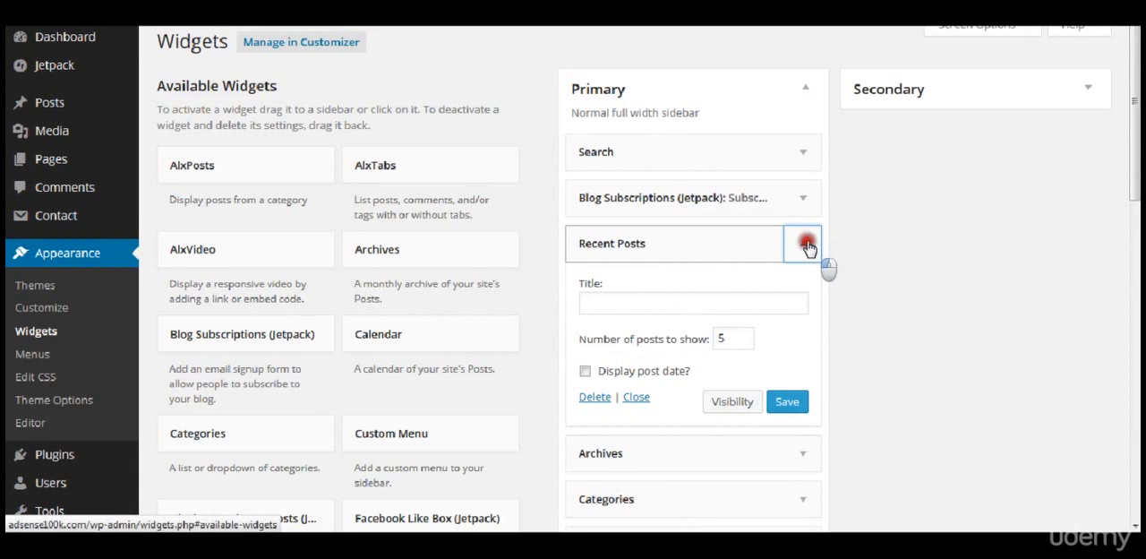
{"action": "left_click", "coordinate": [804, 245]}
{"action": "left_click", "coordinate": [806, 246]}
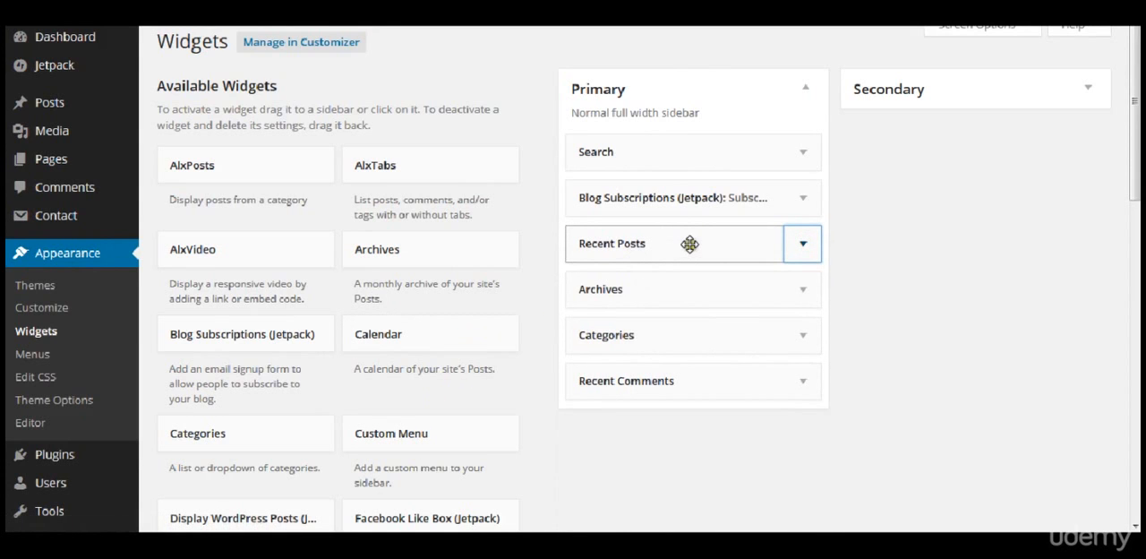
Step: Check the email subscription form in the live Adsense 100k site's sidebar and return to the Widgets page
{"action": "left_click", "coordinate": [876, 246]}
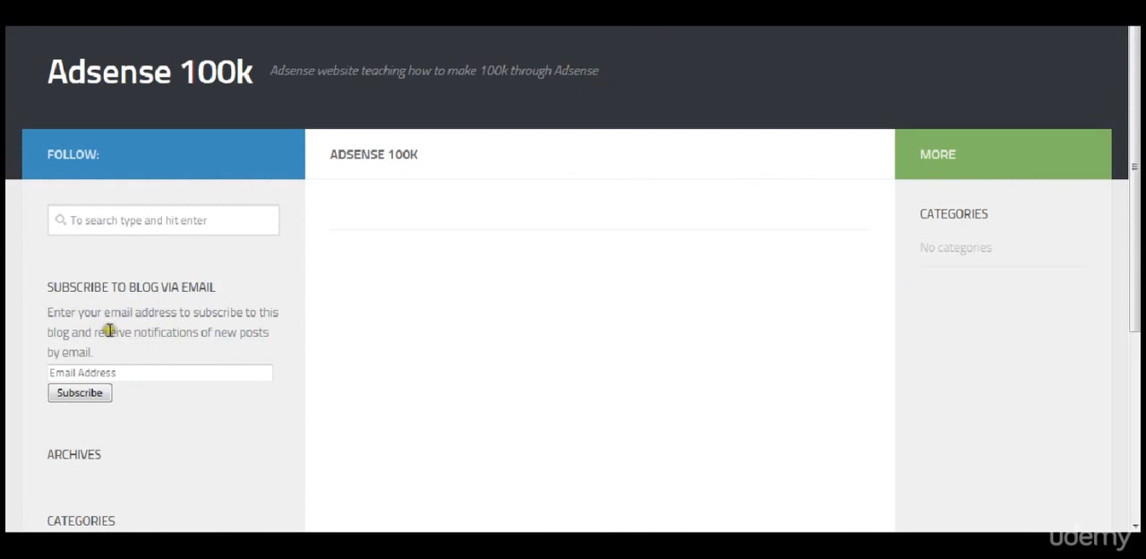
{"action": "left_click", "coordinate": [121, 369]}
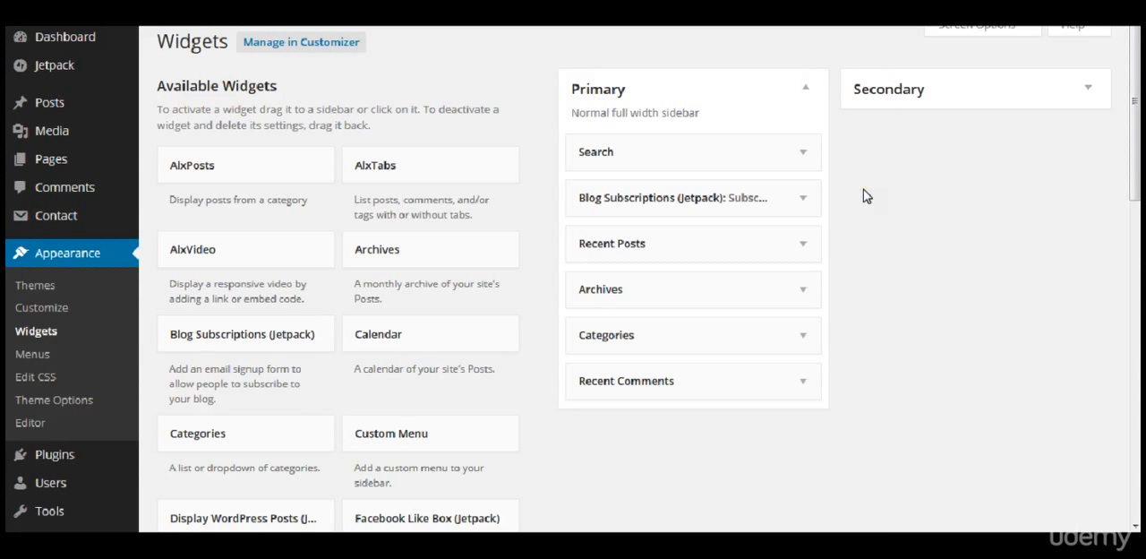
{"action": "left_click", "coordinate": [861, 197]}
Step: Delete the Archives widget from the Primary sidebar and collapse the Categories widget's settings
{"action": "left_click", "coordinate": [795, 337]}
{"action": "left_click", "coordinate": [796, 288]}
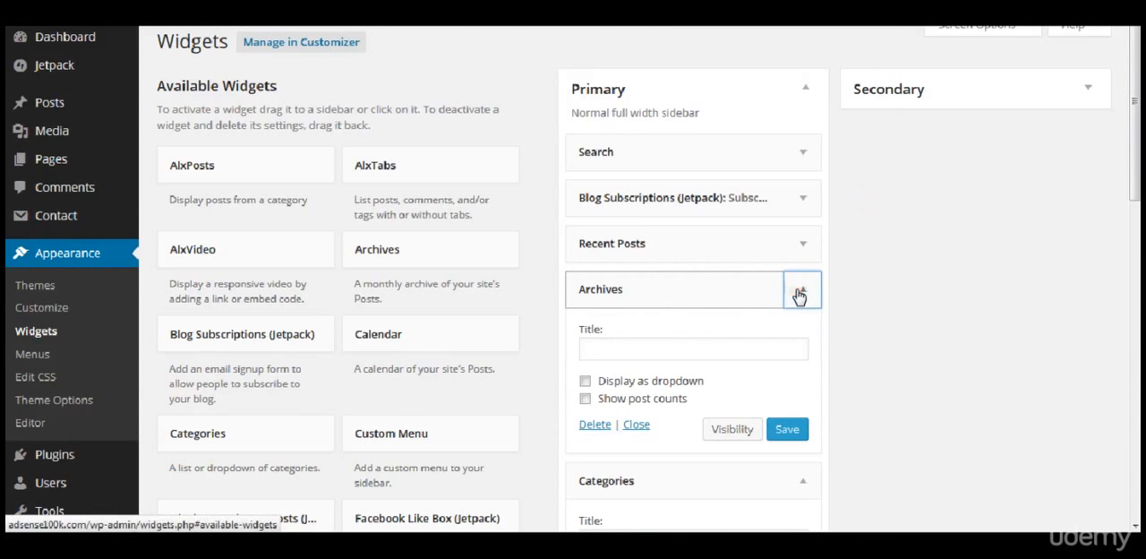
{"action": "left_click", "coordinate": [588, 424]}
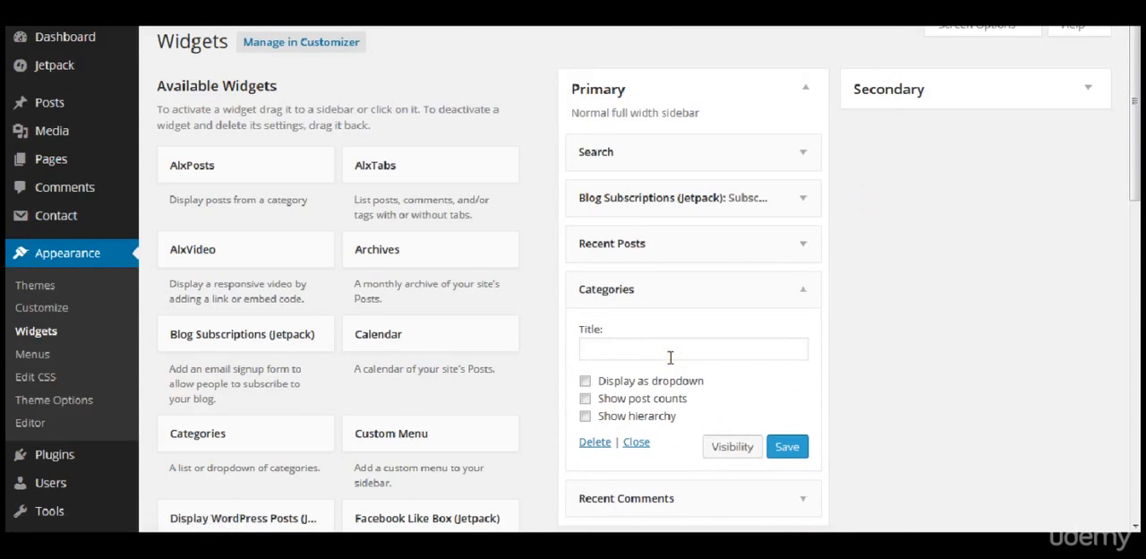
{"action": "left_click", "coordinate": [802, 276]}
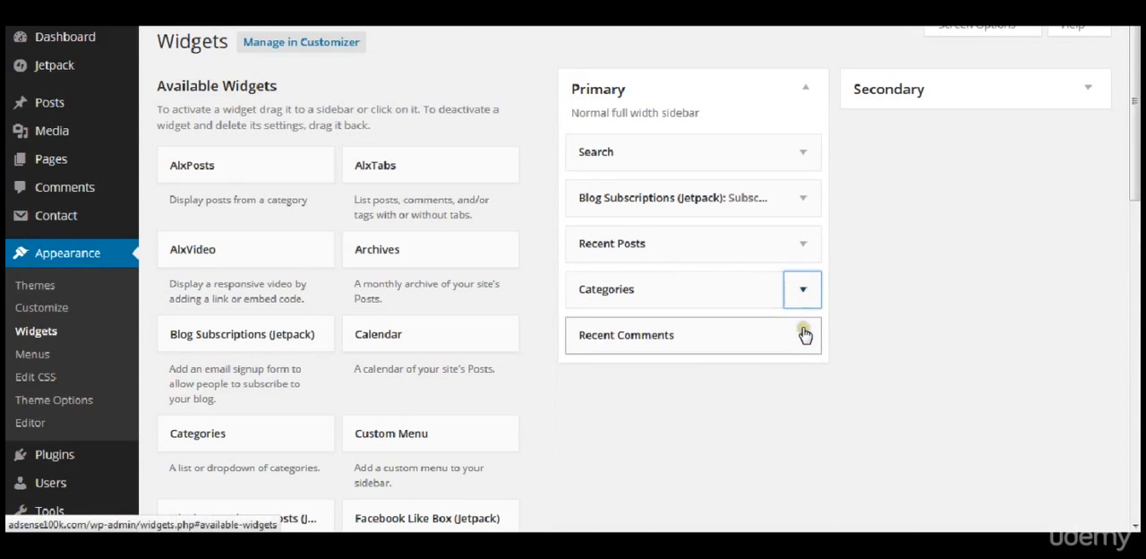
Step: Select the Facebook Like Box (Jetpack) widget, choose its target sidebar and add it
{"action": "scroll", "coordinate": [851, 353], "scroll_direction": "down", "scroll_amount": 1}
{"action": "scroll", "coordinate": [851, 353], "scroll_direction": "down", "scroll_amount": 5}
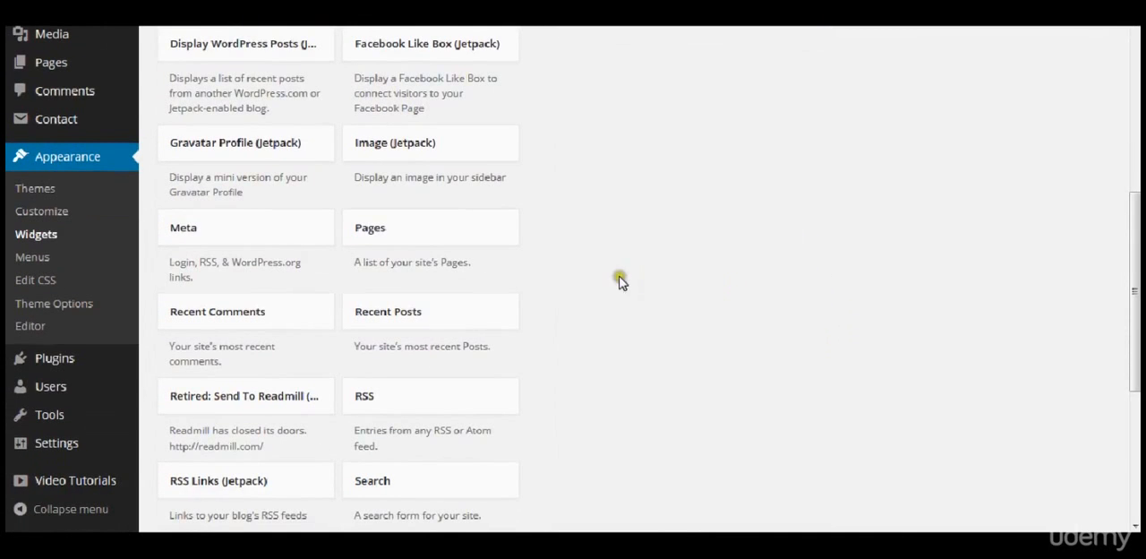
{"action": "scroll", "coordinate": [461, 179], "scroll_direction": "up", "scroll_amount": 2}
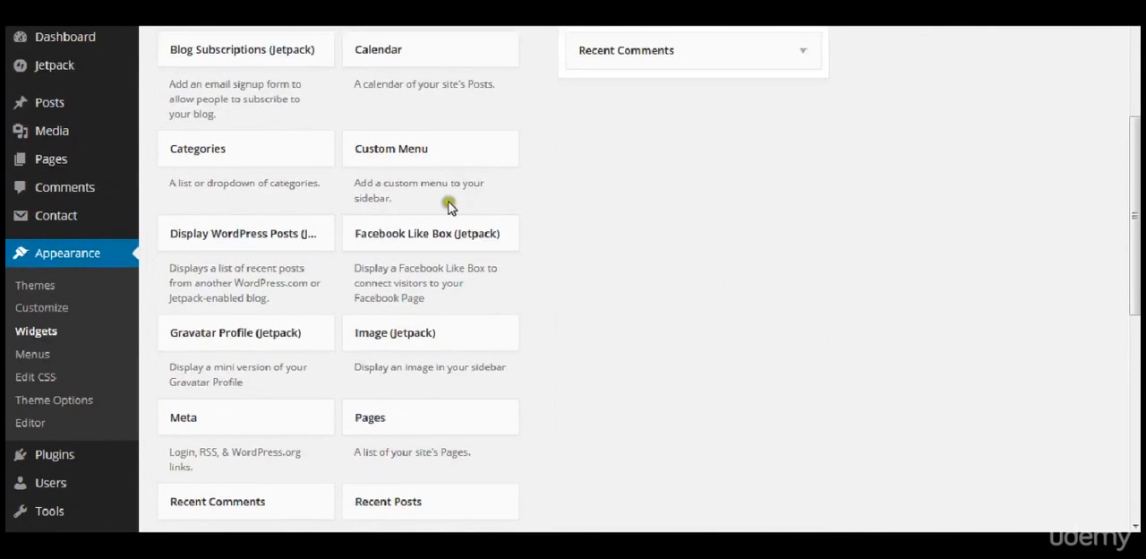
{"action": "left_click", "coordinate": [447, 232]}
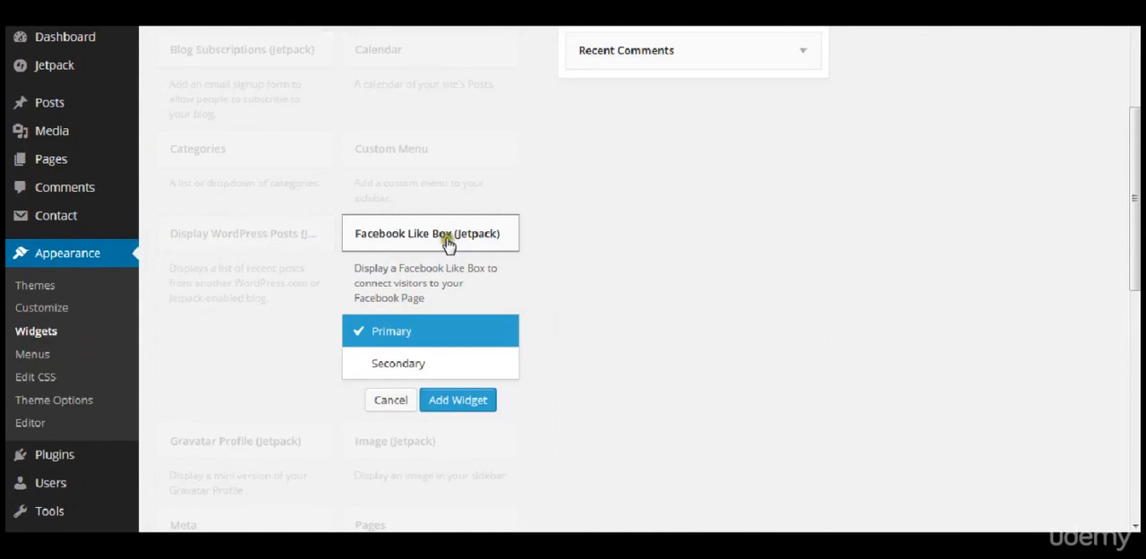
{"action": "left_click", "coordinate": [433, 363]}
{"action": "left_click", "coordinate": [440, 316]}
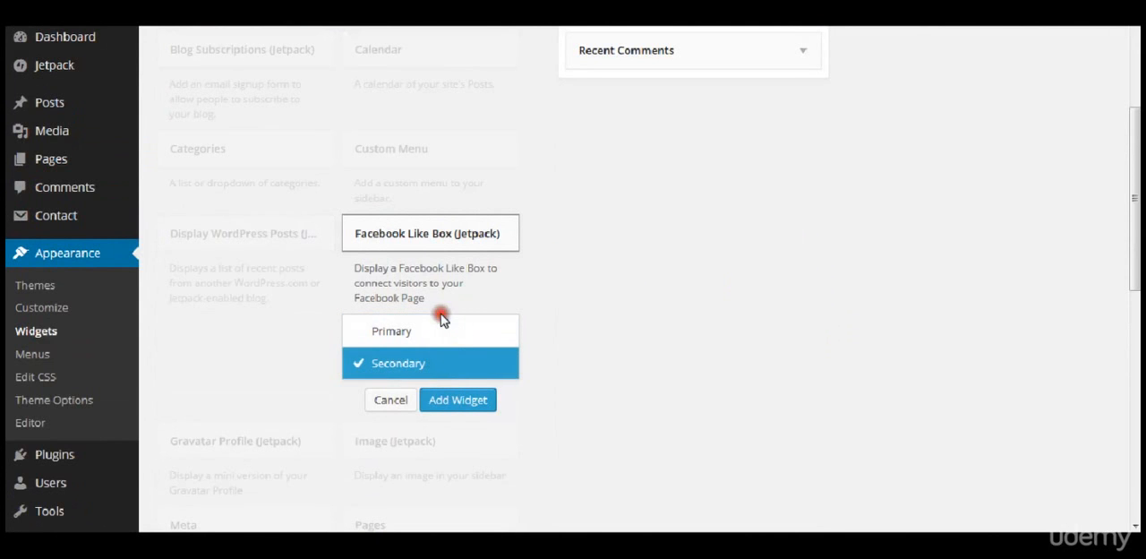
{"action": "left_click", "coordinate": [447, 400]}
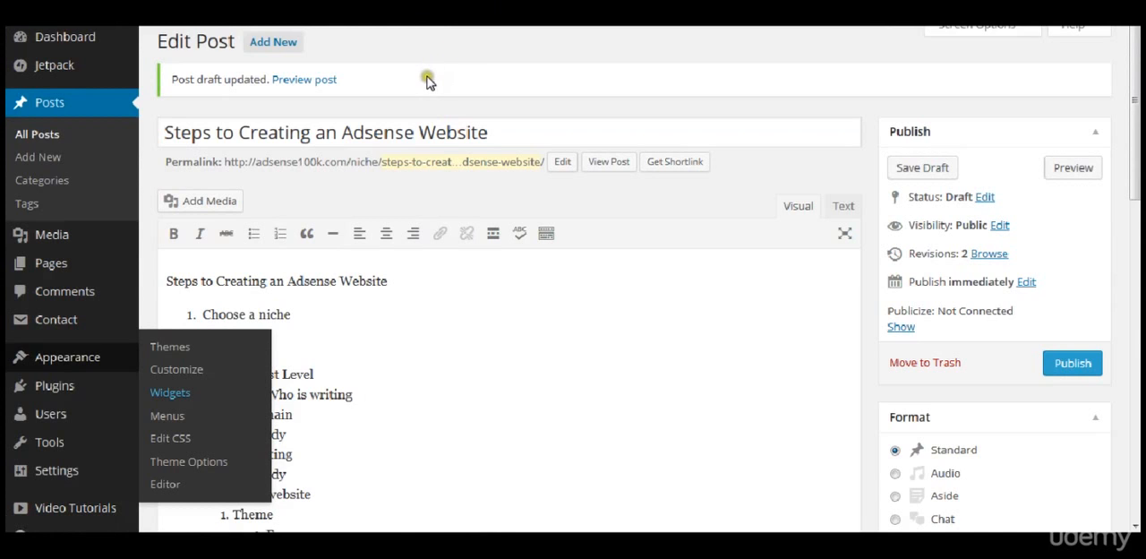
Step: Review the numbered outline in the draft post "Steps to Creating an Adsense Website"
{"action": "left_click", "coordinate": [535, 405]}
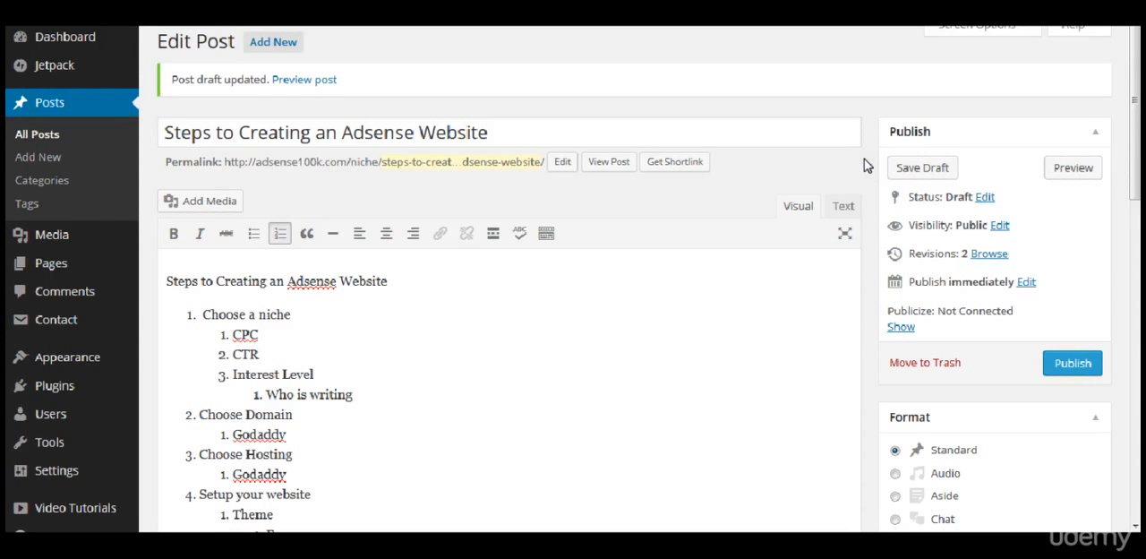
{"action": "scroll", "coordinate": [866, 165], "scroll_direction": "down", "scroll_amount": 2}
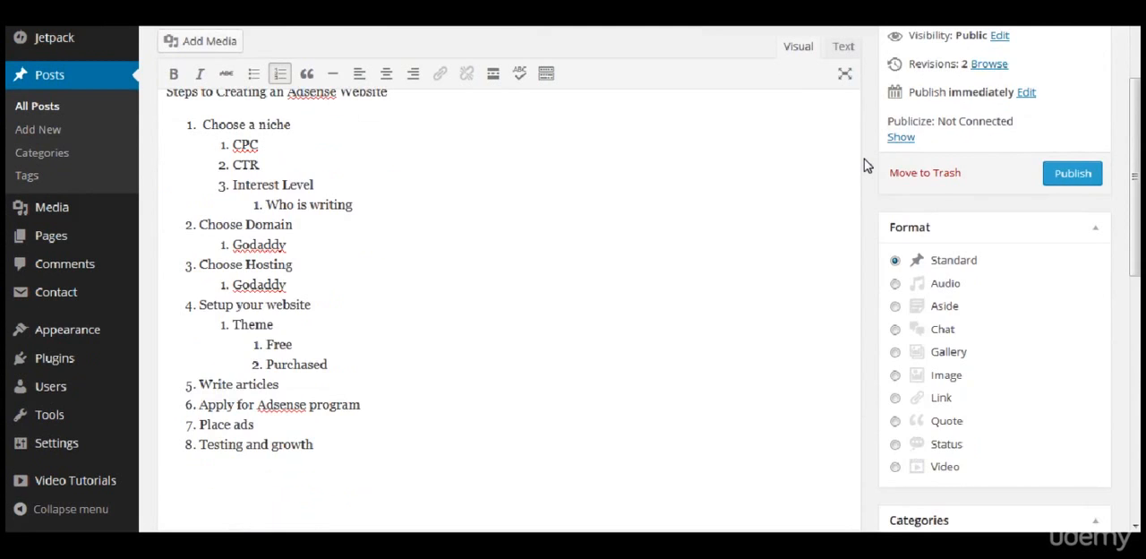
{"action": "scroll", "coordinate": [867, 165], "scroll_direction": "down", "scroll_amount": 3}
{"action": "scroll", "coordinate": [867, 165], "scroll_direction": "up", "scroll_amount": 4}
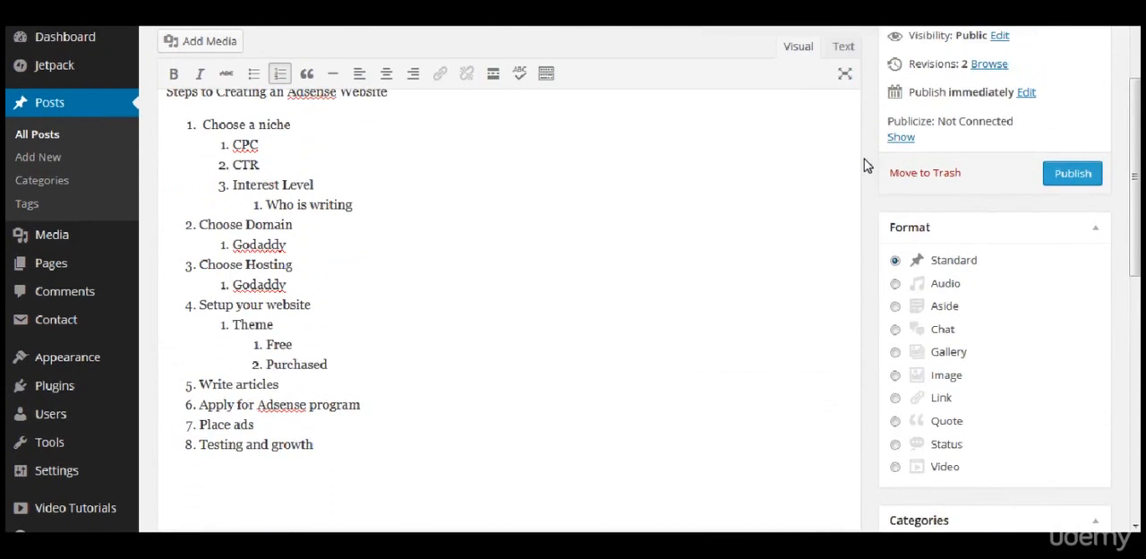
{"action": "scroll", "coordinate": [866, 165], "scroll_direction": "up", "scroll_amount": 3}
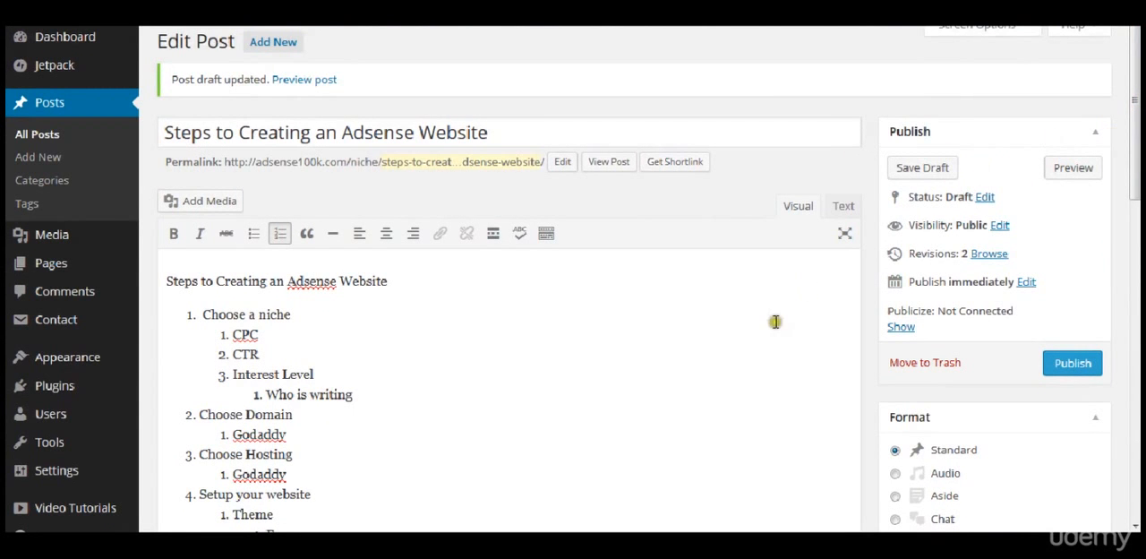
{"action": "scroll", "coordinate": [716, 332], "scroll_direction": "down", "scroll_amount": 4}
{"action": "scroll", "coordinate": [647, 334], "scroll_direction": "up", "scroll_amount": 2}
{"action": "scroll", "coordinate": [718, 334], "scroll_direction": "down", "scroll_amount": 2}
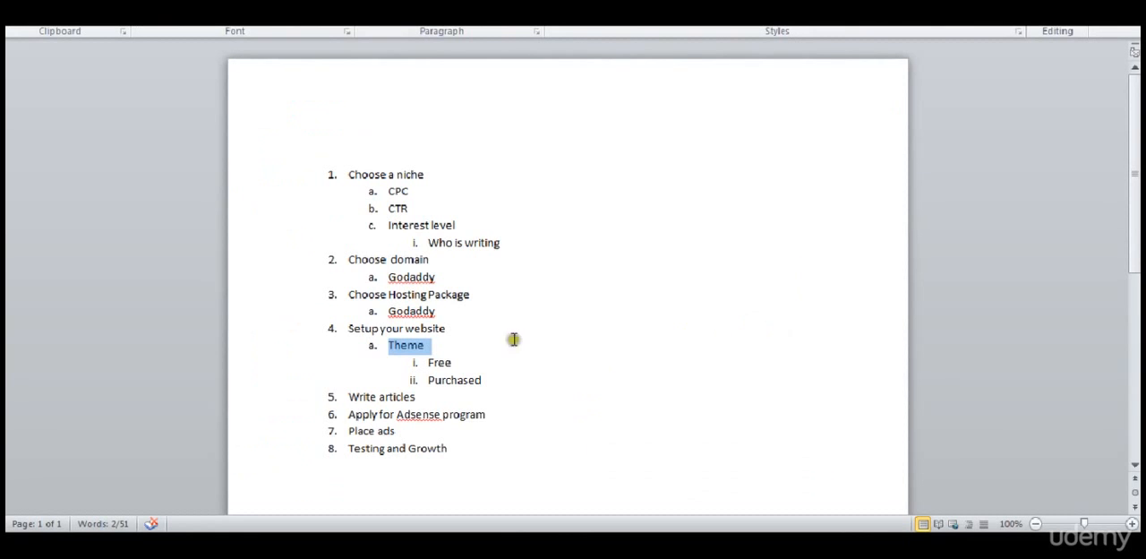
Step: Switch to the outline in the Word document and compare it with the draft post's numbered list
{"action": "left_click", "coordinate": [514, 339]}
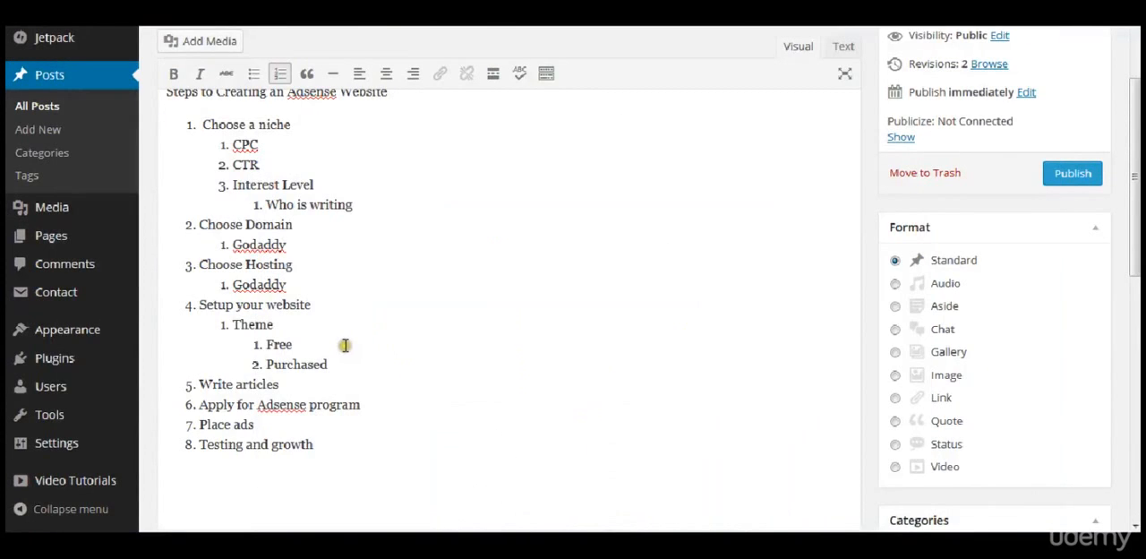
{"action": "scroll", "coordinate": [344, 344], "scroll_direction": "up", "scroll_amount": 3}
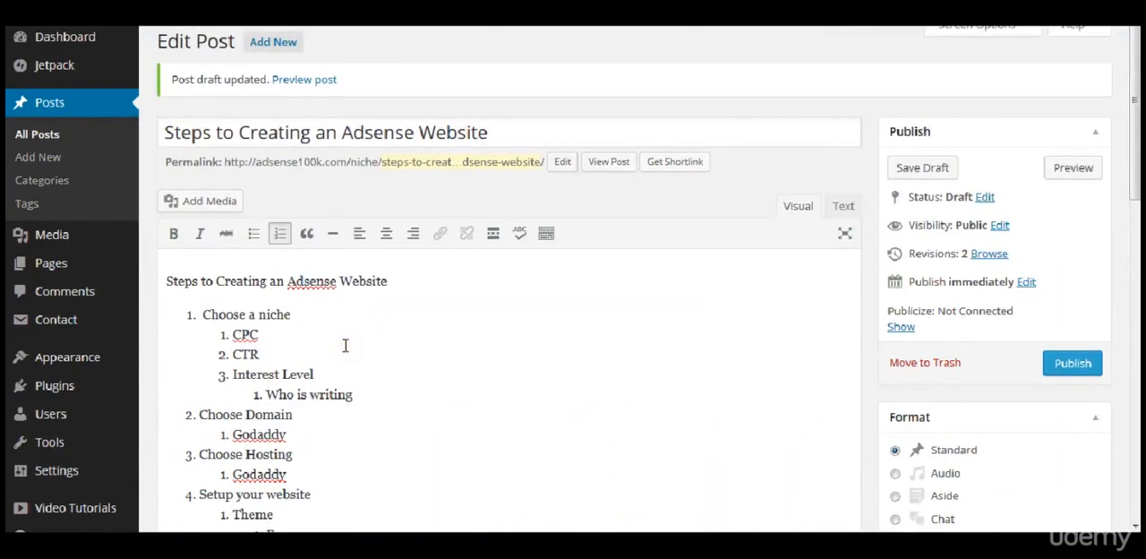
{"action": "scroll", "coordinate": [344, 344], "scroll_direction": "down", "scroll_amount": 4}
{"action": "scroll", "coordinate": [344, 345], "scroll_direction": "up", "scroll_amount": 1}
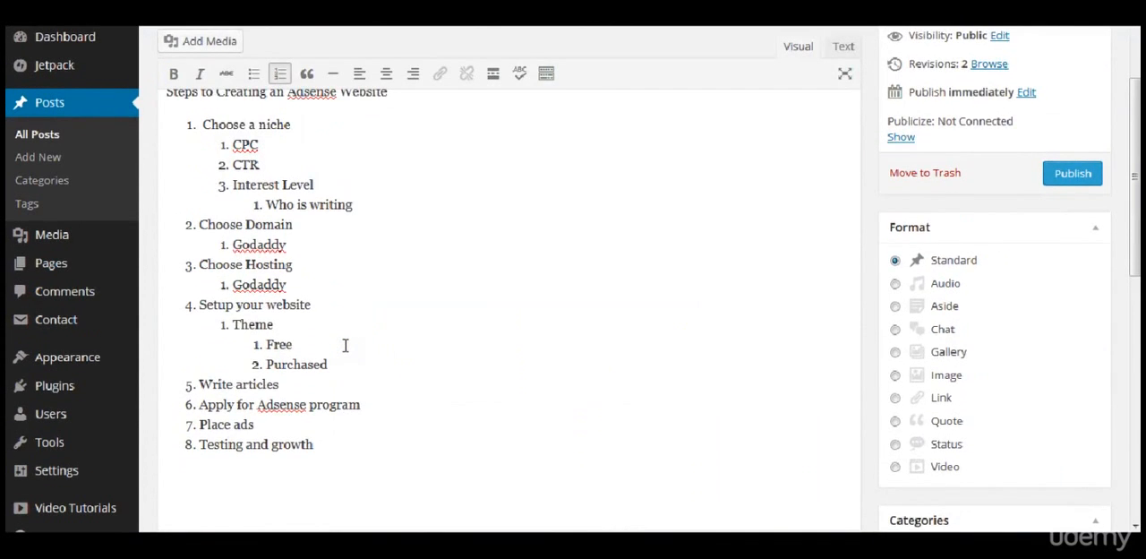
{"action": "scroll", "coordinate": [345, 345], "scroll_direction": "up", "scroll_amount": 3}
{"action": "scroll", "coordinate": [345, 345], "scroll_direction": "down", "scroll_amount": 3}
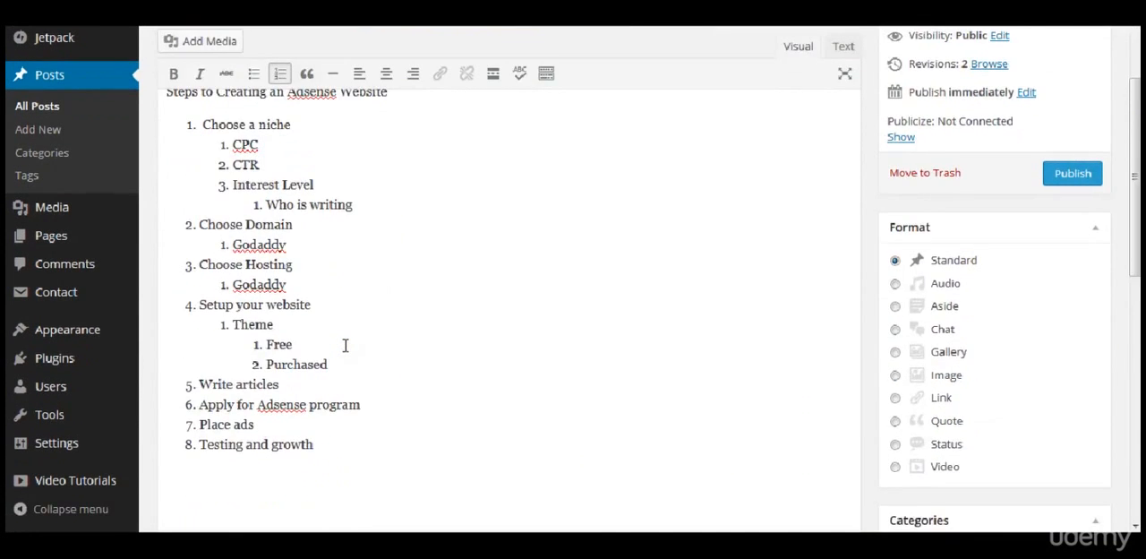
Step: Check the draft post's assigned category and open the form for adding a new category
{"action": "scroll", "coordinate": [344, 345], "scroll_direction": "down", "scroll_amount": 4}
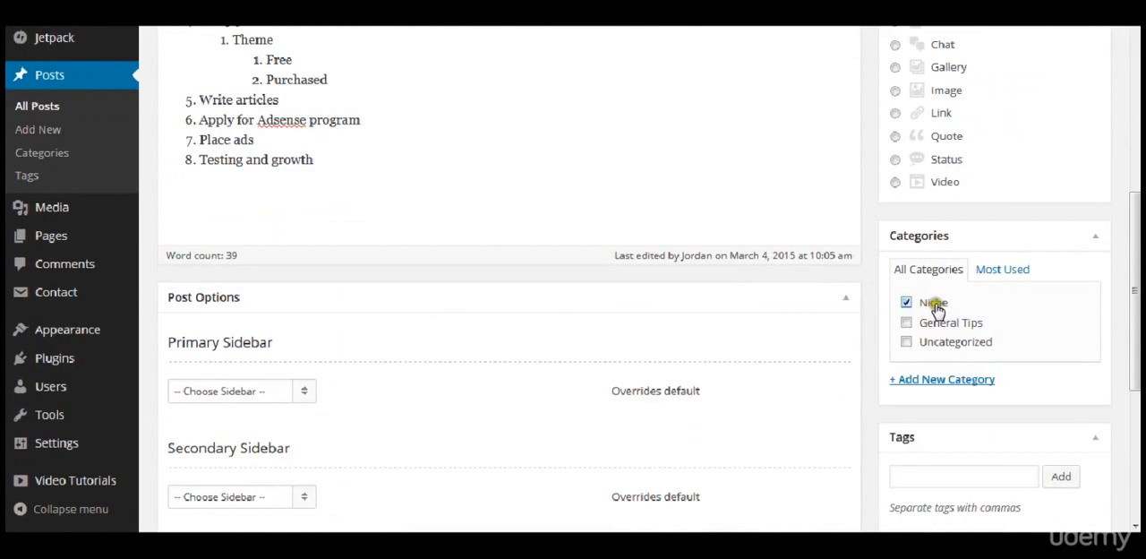
{"action": "left_click", "coordinate": [921, 380]}
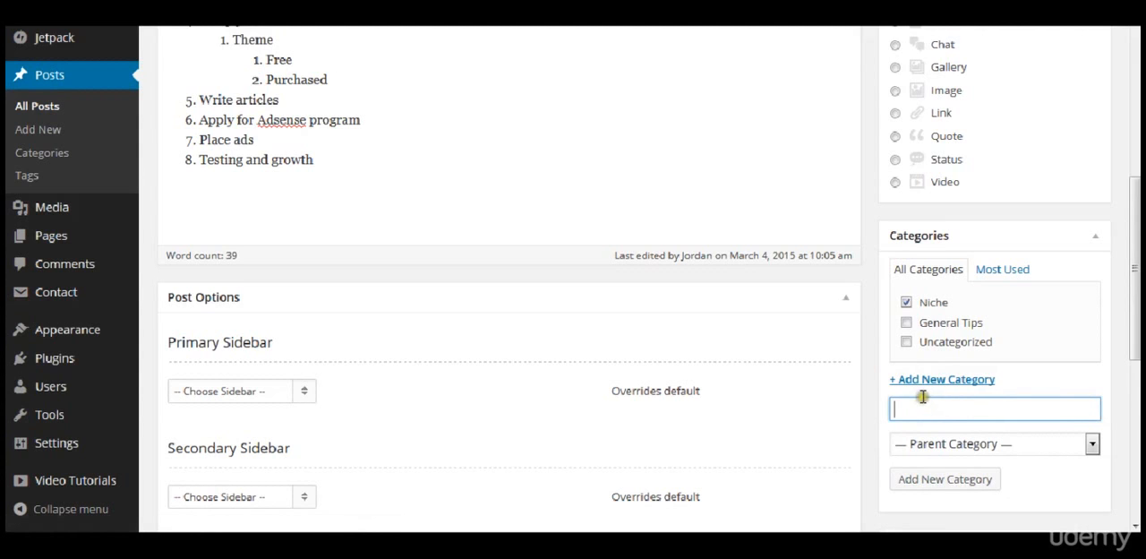
{"action": "left_click", "coordinate": [872, 383]}
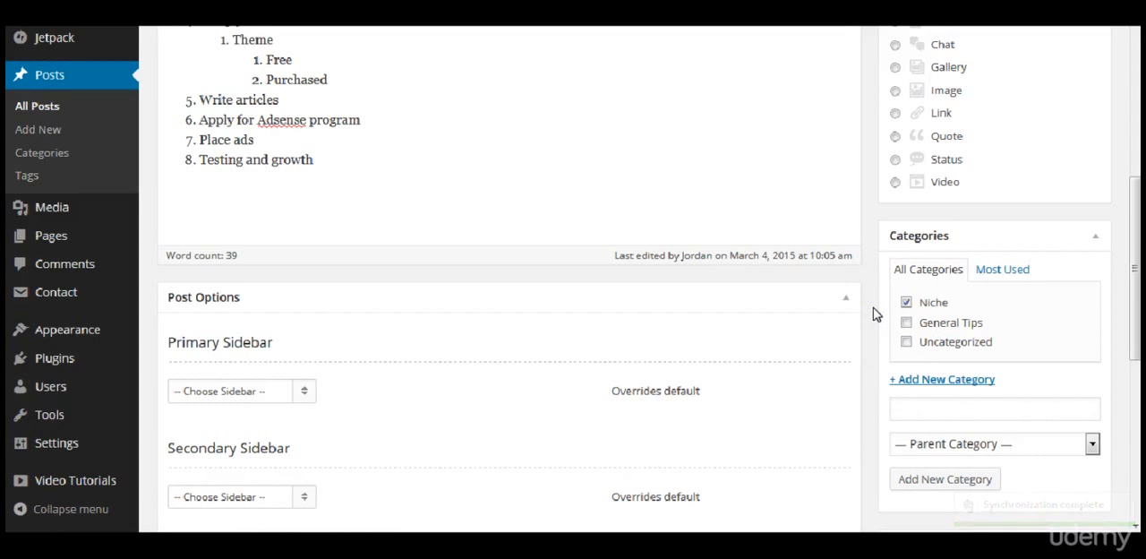
Step: Examine the draft post's sidebar and layout options, tags, sharing setting and featured image
{"action": "scroll", "coordinate": [875, 313], "scroll_direction": "down", "scroll_amount": 1}
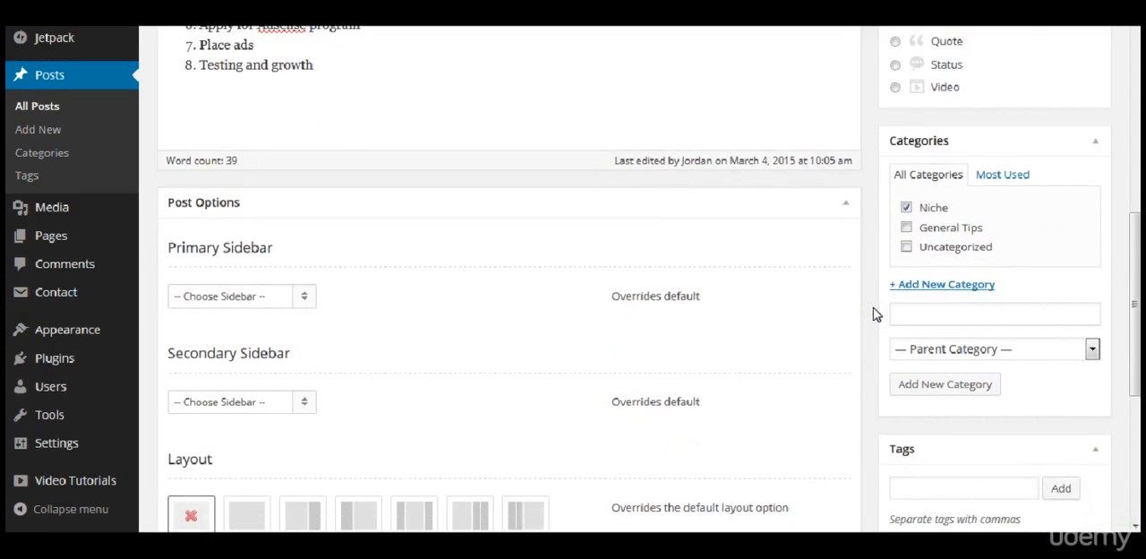
{"action": "scroll", "coordinate": [875, 313], "scroll_direction": "up", "scroll_amount": 5}
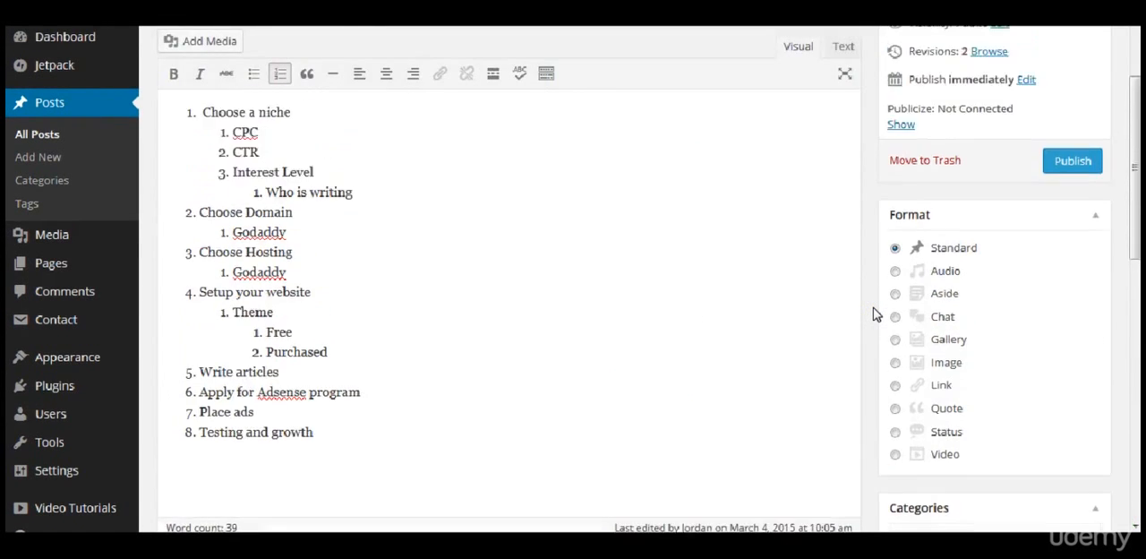
{"action": "scroll", "coordinate": [875, 313], "scroll_direction": "up", "scroll_amount": 1}
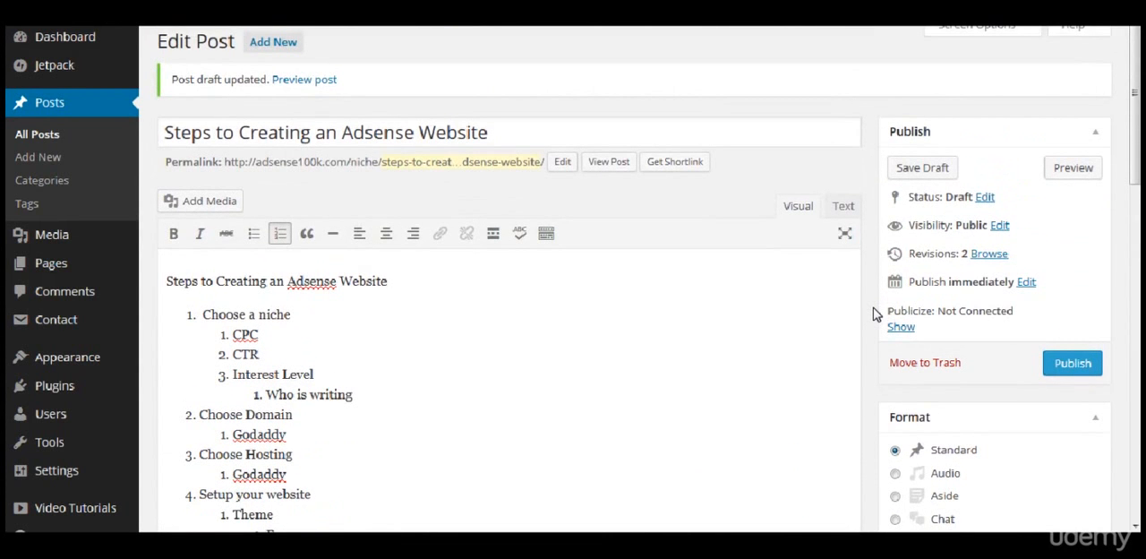
{"action": "scroll", "coordinate": [875, 313], "scroll_direction": "down", "scroll_amount": 9}
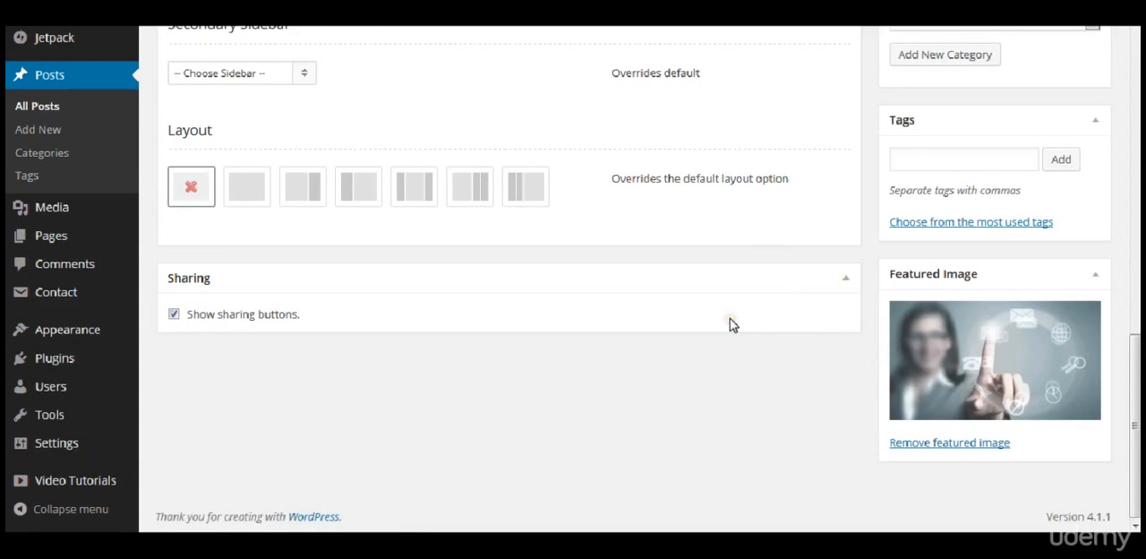
{"action": "scroll", "coordinate": [729, 320], "scroll_direction": "up", "scroll_amount": 5}
{"action": "scroll", "coordinate": [730, 325], "scroll_direction": "up", "scroll_amount": 1}
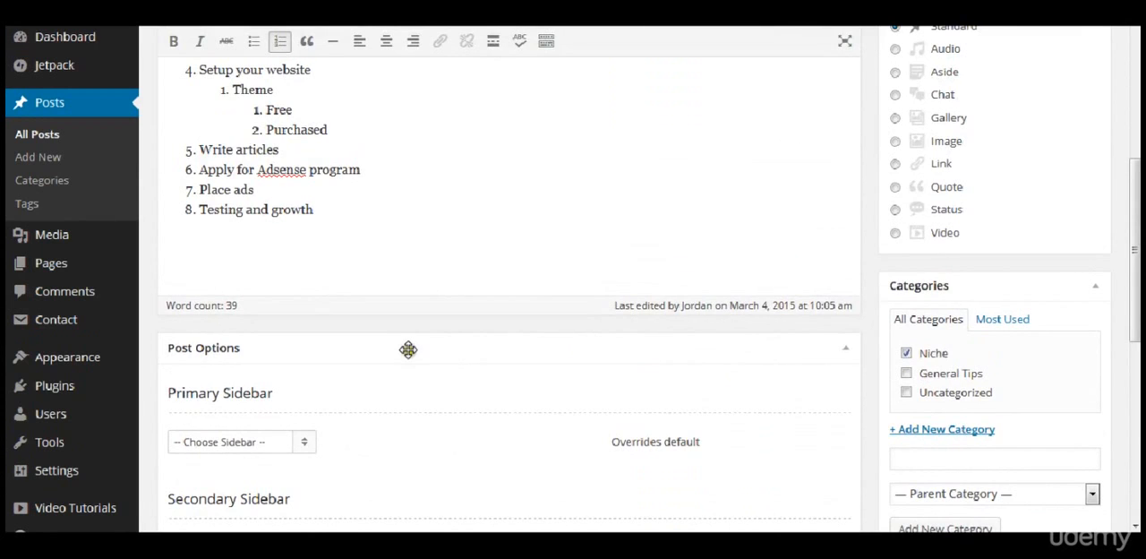
Step: Review the draft post's sidebar and layout overrides, collapsing and re-expanding the Post Options section
{"action": "scroll", "coordinate": [408, 349], "scroll_direction": "down", "scroll_amount": 3}
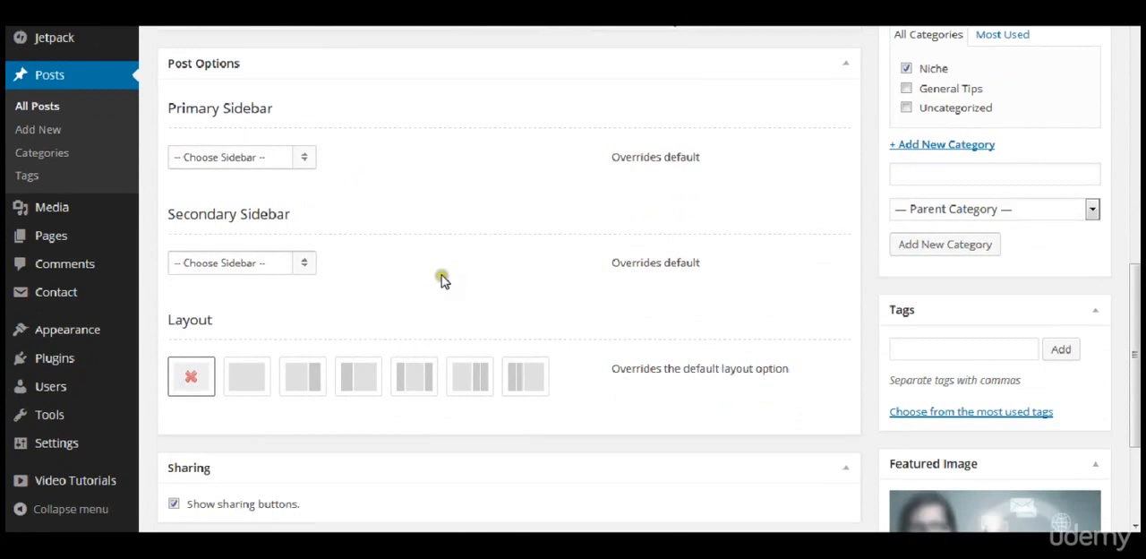
{"action": "scroll", "coordinate": [440, 277], "scroll_direction": "up", "scroll_amount": 1}
{"action": "left_click", "coordinate": [485, 160]}
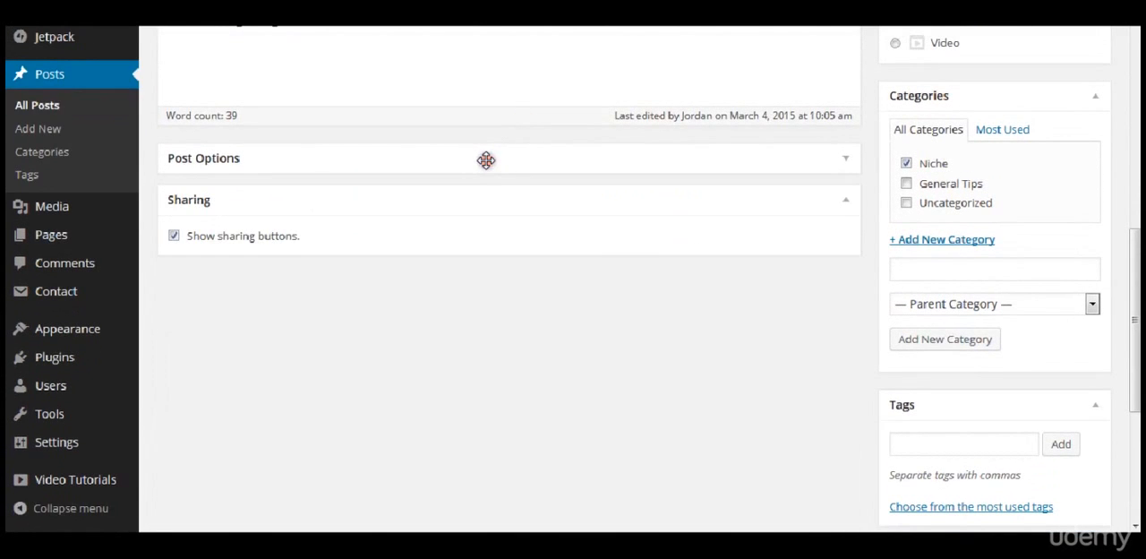
{"action": "left_click", "coordinate": [486, 160]}
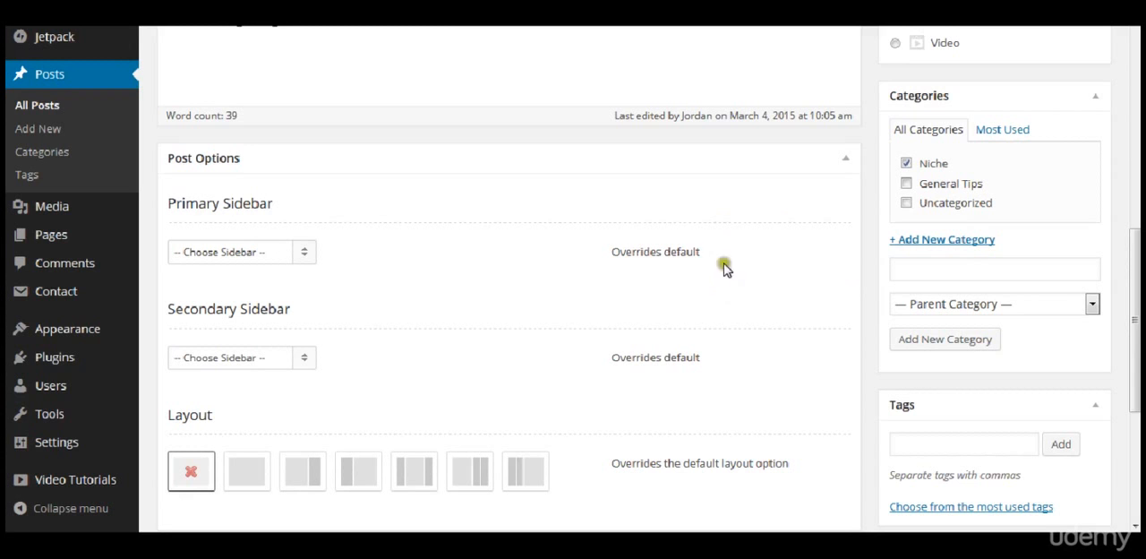
{"action": "scroll", "coordinate": [873, 329], "scroll_direction": "up", "scroll_amount": 5}
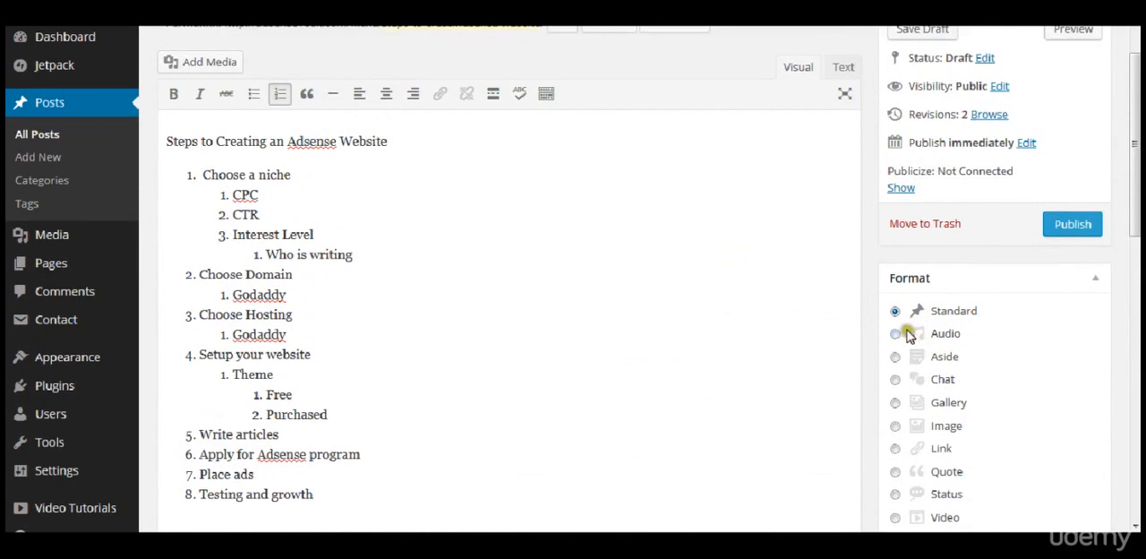
Step: Try the Status format for the draft post and restore the Standard format
{"action": "scroll", "coordinate": [899, 343], "scroll_direction": "down", "scroll_amount": 2}
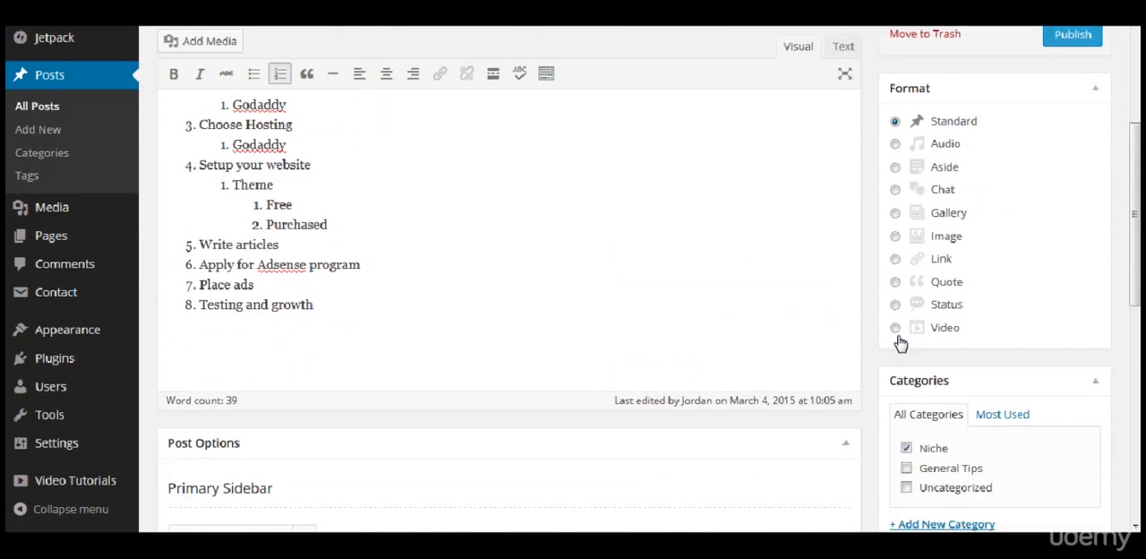
{"action": "left_click", "coordinate": [895, 305]}
{"action": "scroll", "coordinate": [895, 322], "scroll_direction": "up", "scroll_amount": 3}
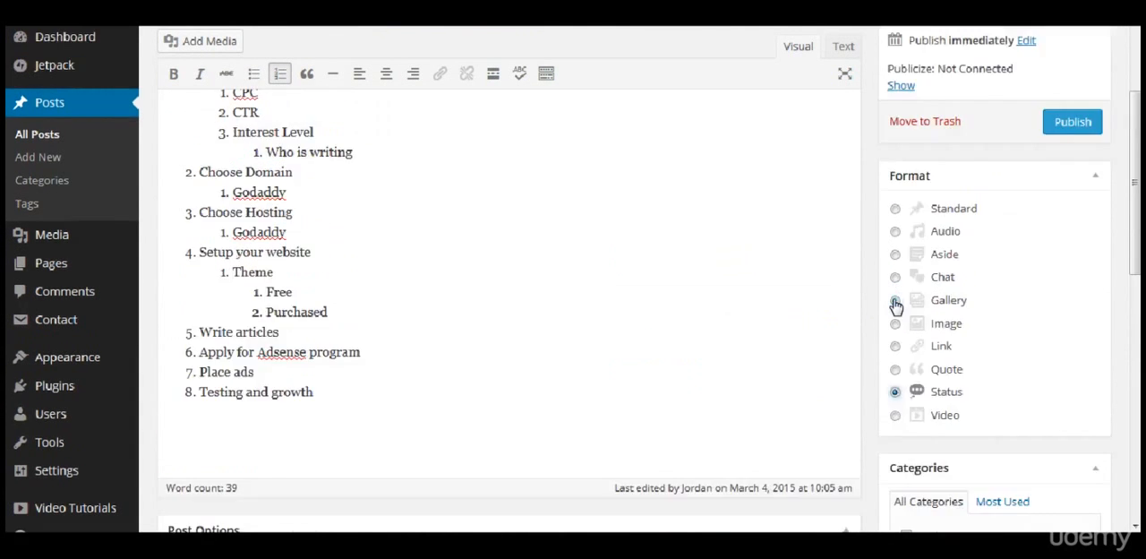
{"action": "left_click", "coordinate": [895, 405]}
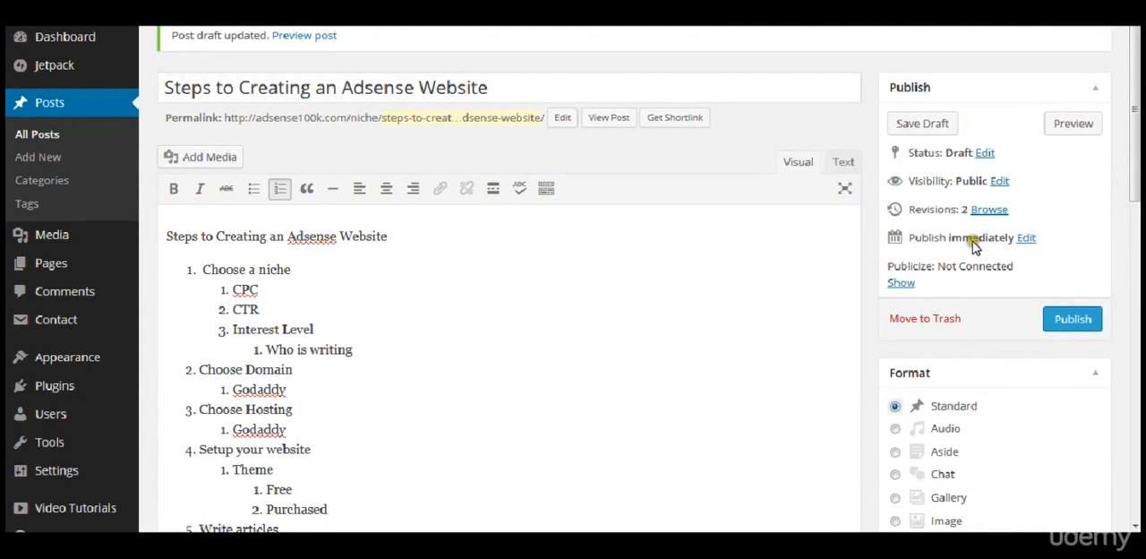
Step: Examine the draft post's publish date scheduling fields, cancel the date edit, and check the Publicize connection status
{"action": "left_click", "coordinate": [1027, 239]}
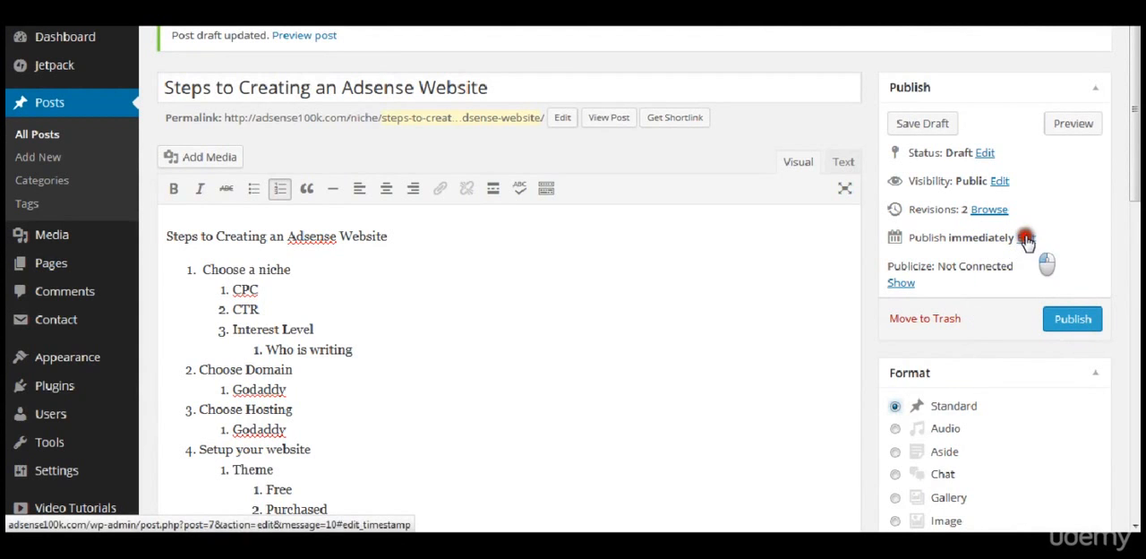
{"action": "left_click", "coordinate": [931, 260]}
{"action": "left_click", "coordinate": [933, 259]}
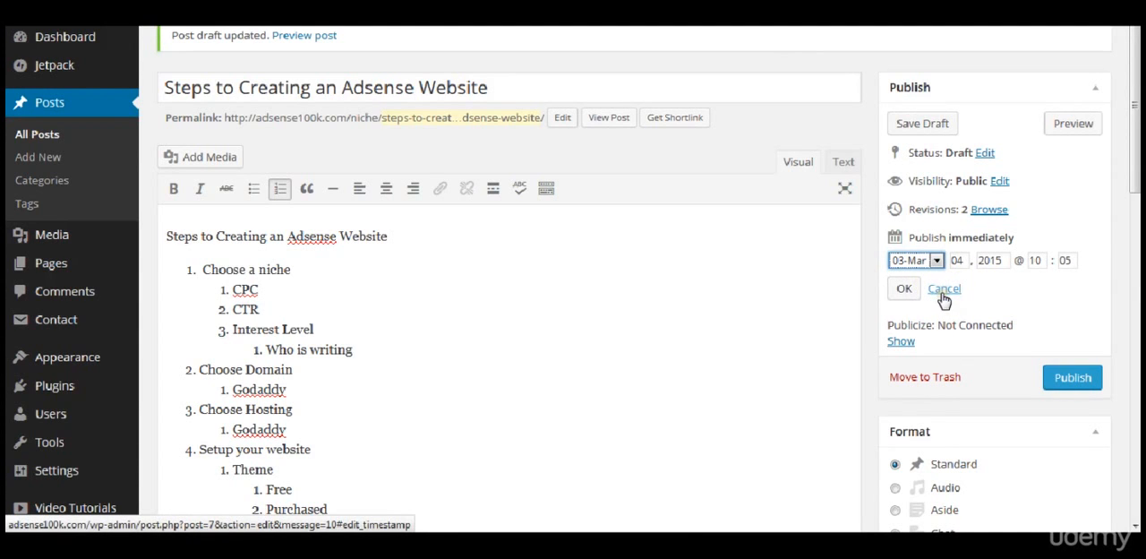
{"action": "left_click", "coordinate": [942, 290]}
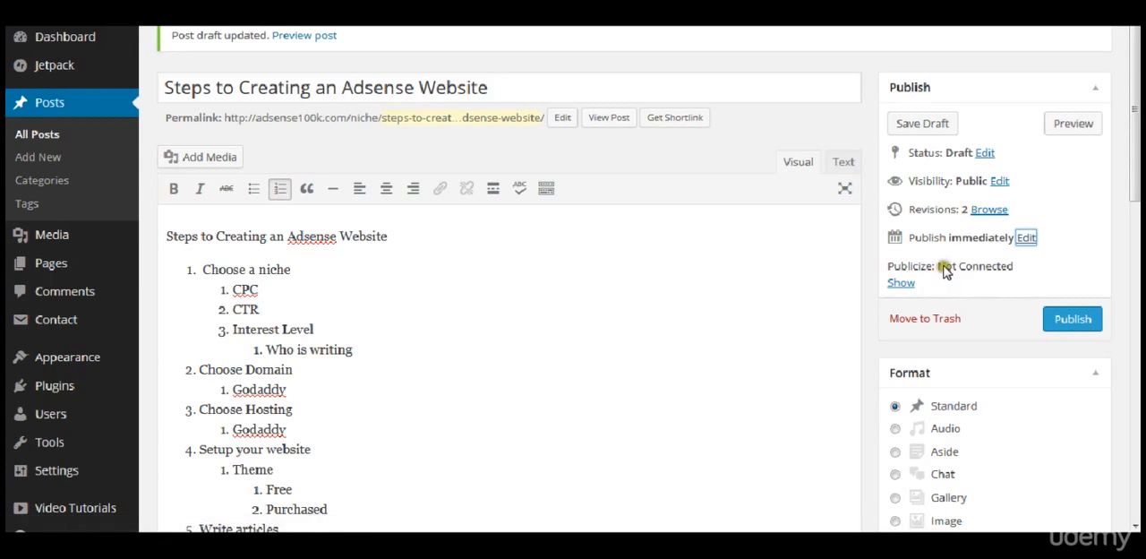
{"action": "left_click", "coordinate": [941, 270]}
{"action": "double_click", "coordinate": [942, 271]}
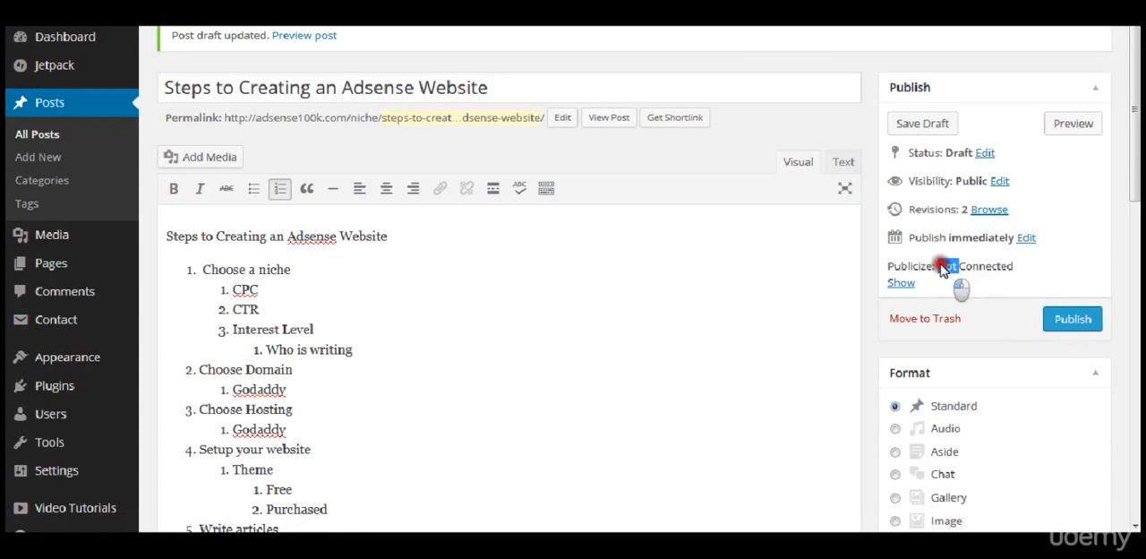
{"action": "left_click", "coordinate": [960, 269]}
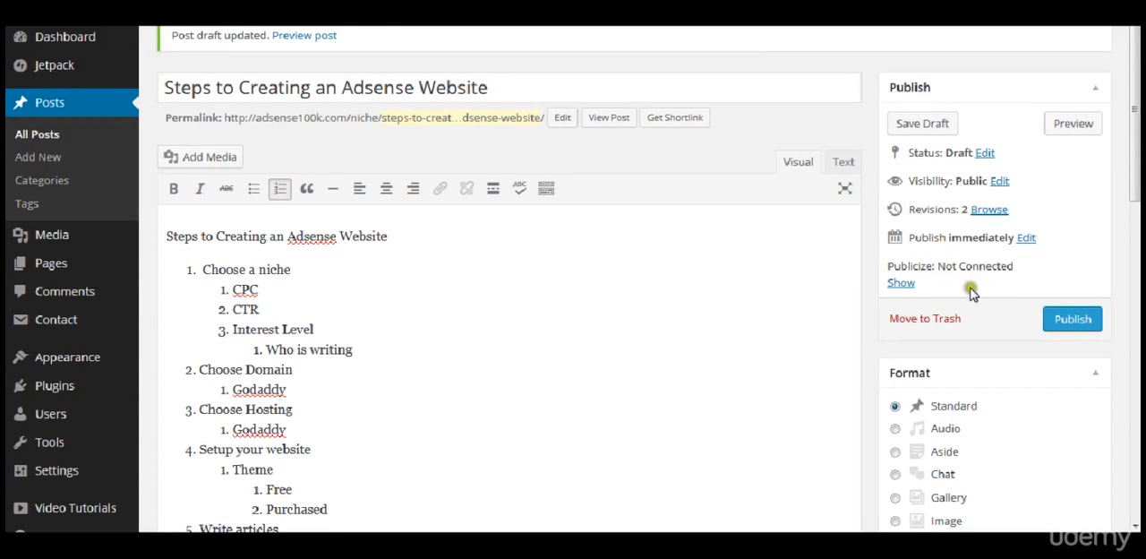
Step: Save the draft post and preview it on the site, checking the full numbered outline
{"action": "left_click", "coordinate": [922, 123]}
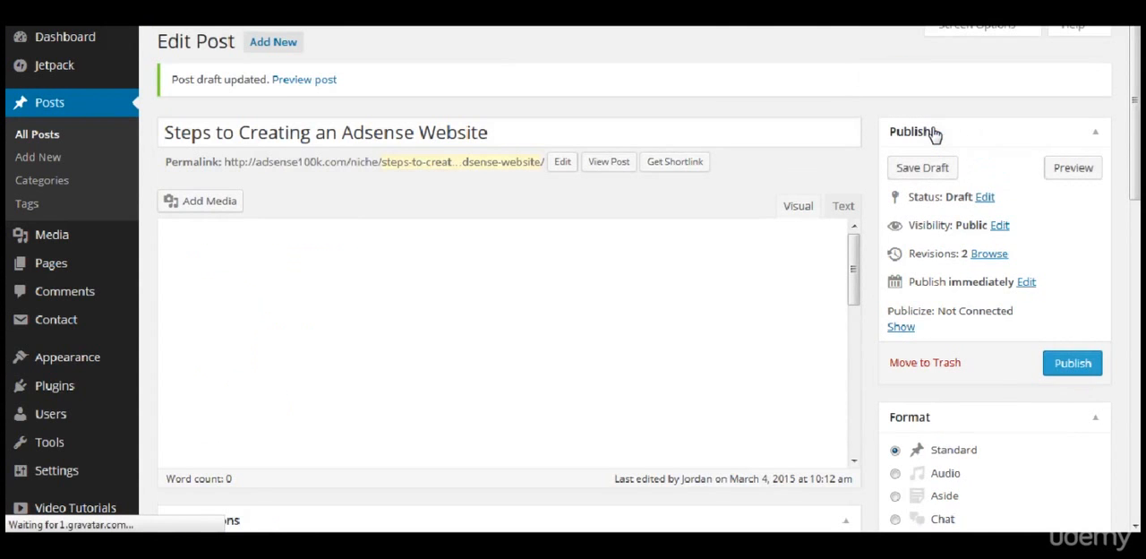
{"action": "left_click", "coordinate": [1060, 157]}
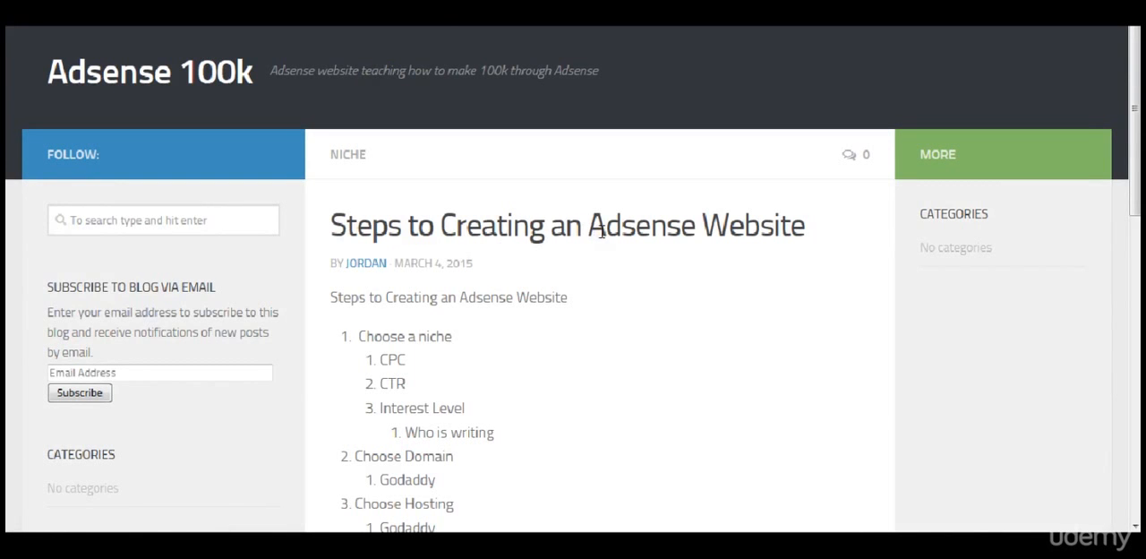
{"action": "scroll", "coordinate": [600, 231], "scroll_direction": "down", "scroll_amount": 3}
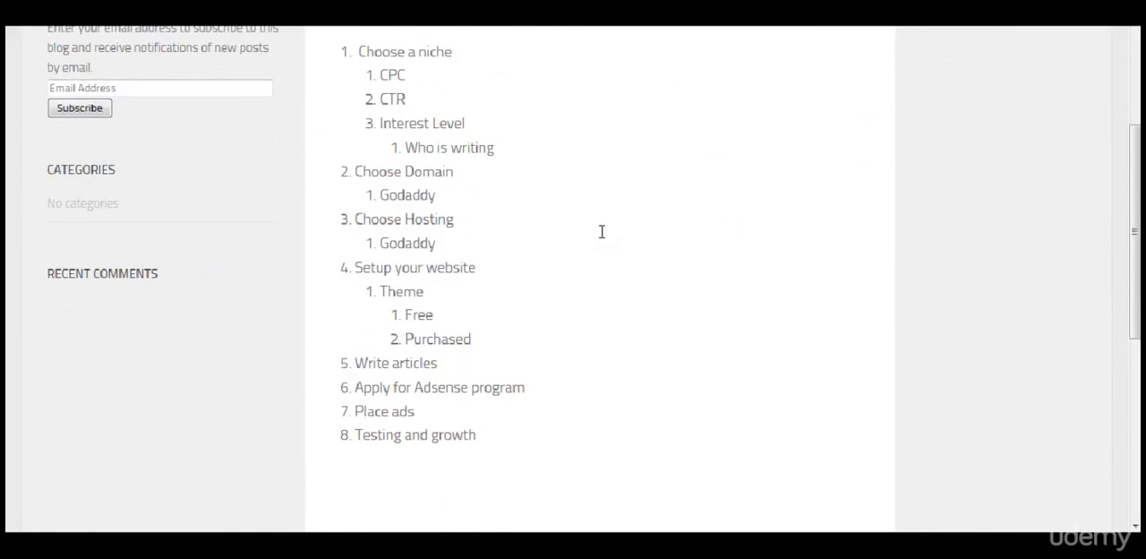
{"action": "scroll", "coordinate": [601, 231], "scroll_direction": "up", "scroll_amount": 4}
{"action": "scroll", "coordinate": [602, 231], "scroll_direction": "down", "scroll_amount": 5}
{"action": "scroll", "coordinate": [602, 232], "scroll_direction": "down", "scroll_amount": 2}
{"action": "scroll", "coordinate": [601, 231], "scroll_direction": "up", "scroll_amount": 3}
{"action": "scroll", "coordinate": [499, 367], "scroll_direction": "down", "scroll_amount": 2}
{"action": "scroll", "coordinate": [500, 367], "scroll_direction": "up", "scroll_amount": 4}
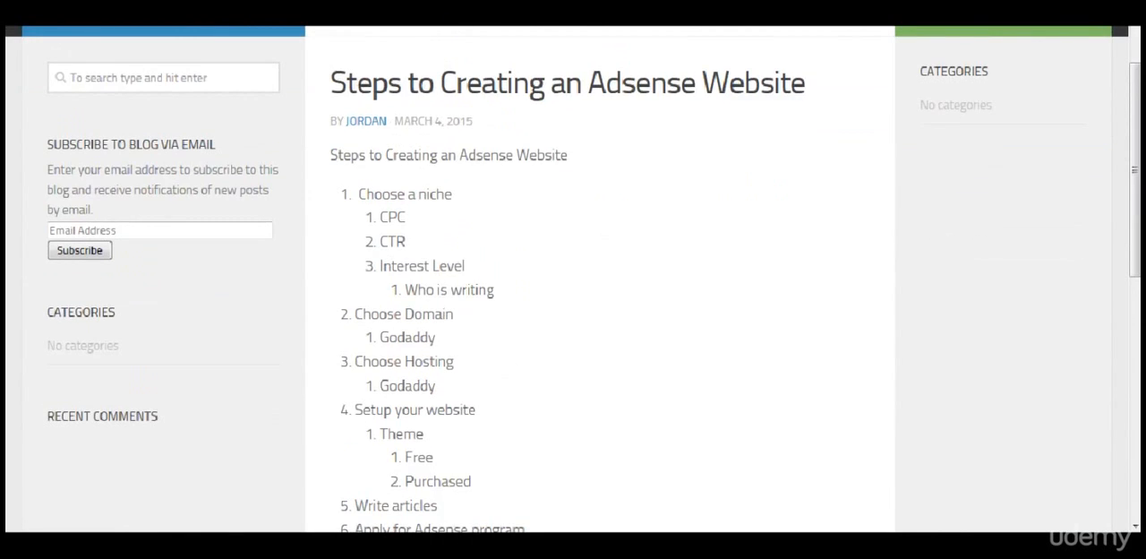
Step: Return to the post editor and publish "Steps to Creating an Adsense Website" immediately
{"action": "left_click", "coordinate": [555, 13]}
{"action": "left_click", "coordinate": [862, 158]}
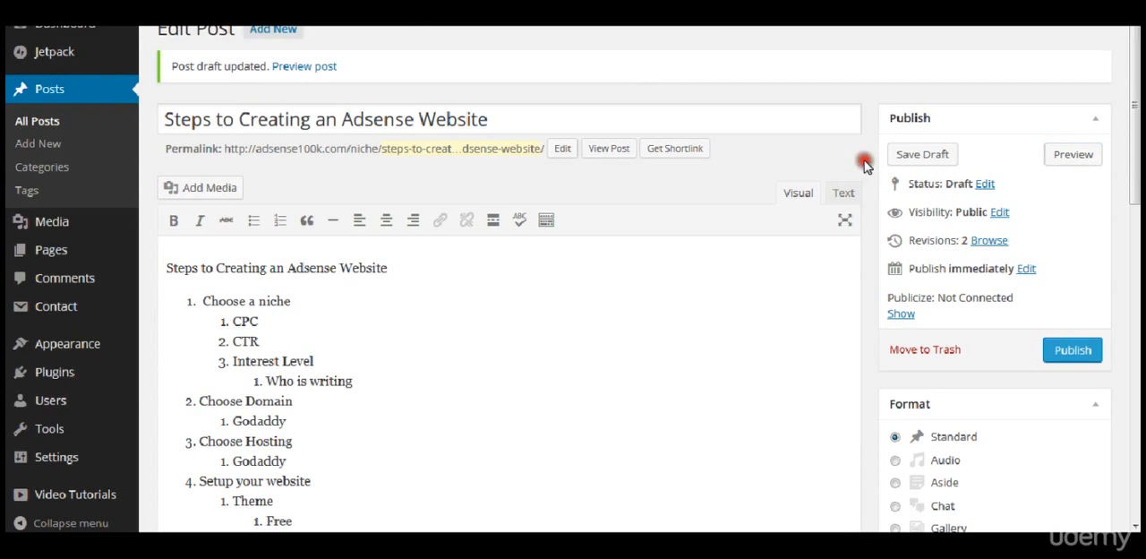
{"action": "left_click", "coordinate": [1065, 349]}
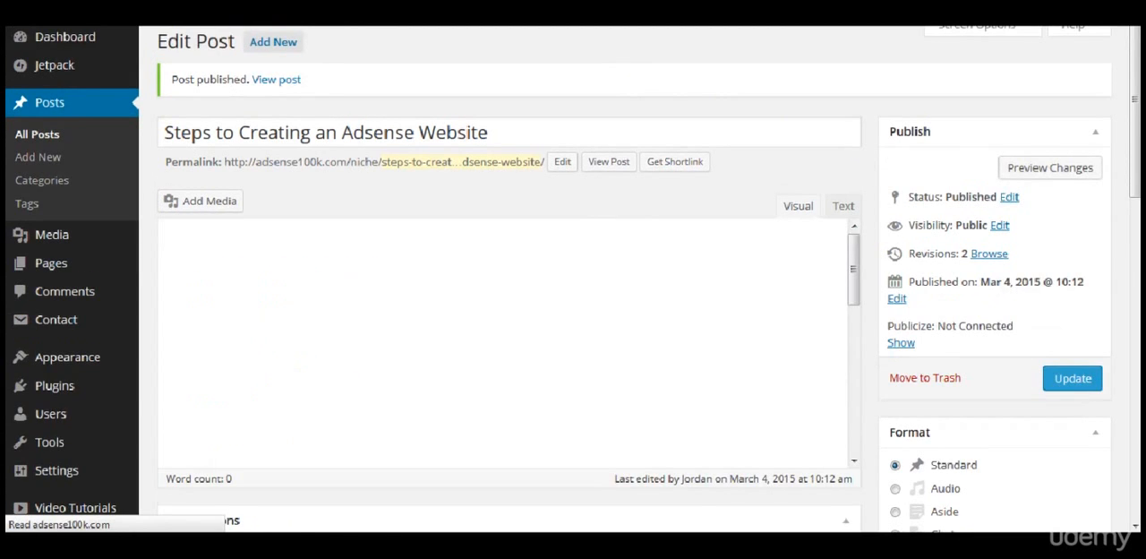
Step: Open the Adsense 100k home page and check the new post's listing and the sidebar widgets
{"action": "left_click", "coordinate": [262, 4]}
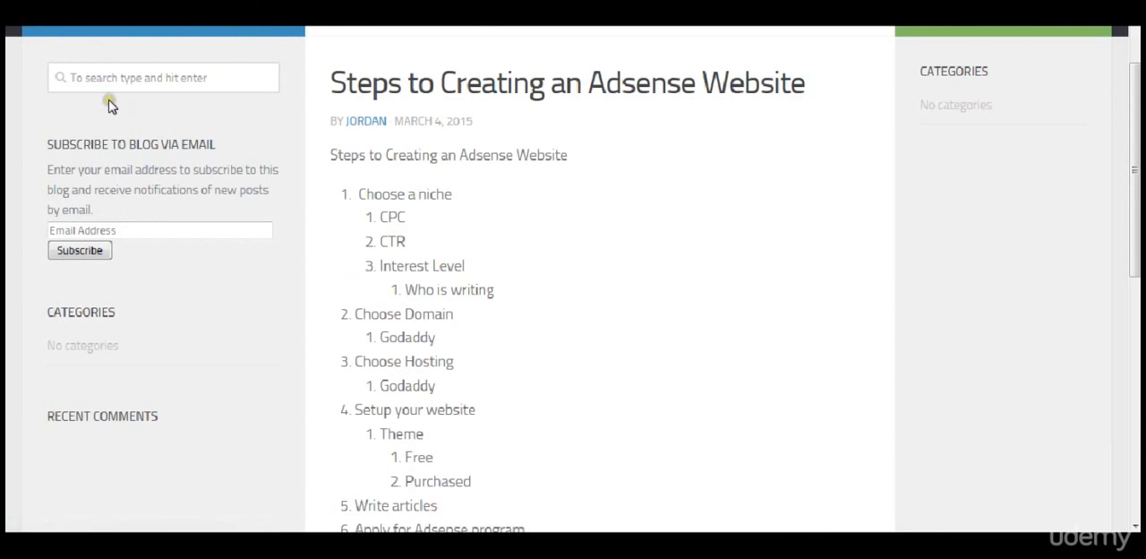
{"action": "scroll", "coordinate": [108, 106], "scroll_direction": "up", "scroll_amount": 3}
{"action": "left_click", "coordinate": [134, 82]}
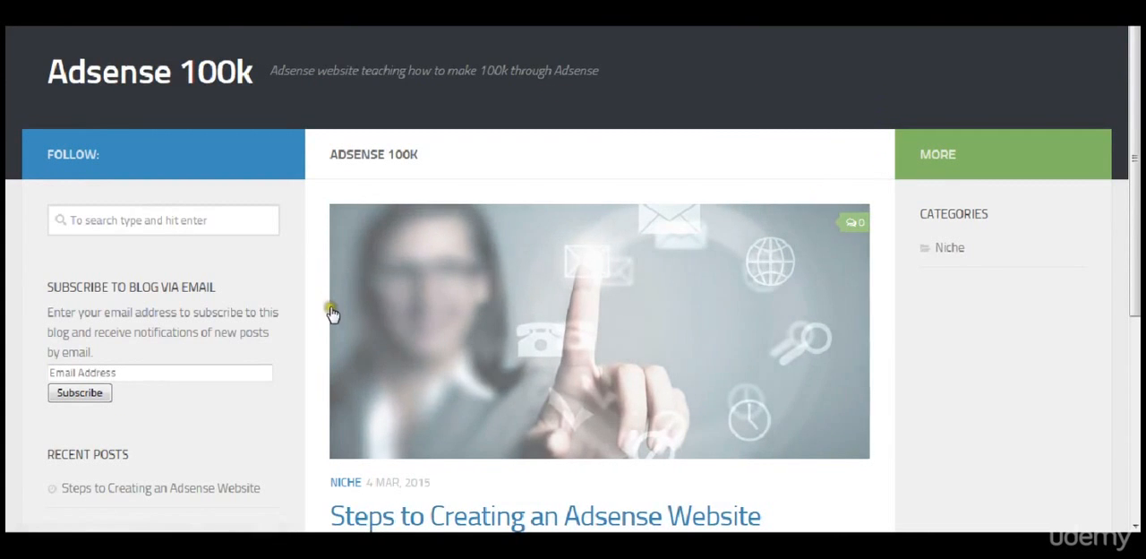
{"action": "scroll", "coordinate": [329, 367], "scroll_direction": "down", "scroll_amount": 3}
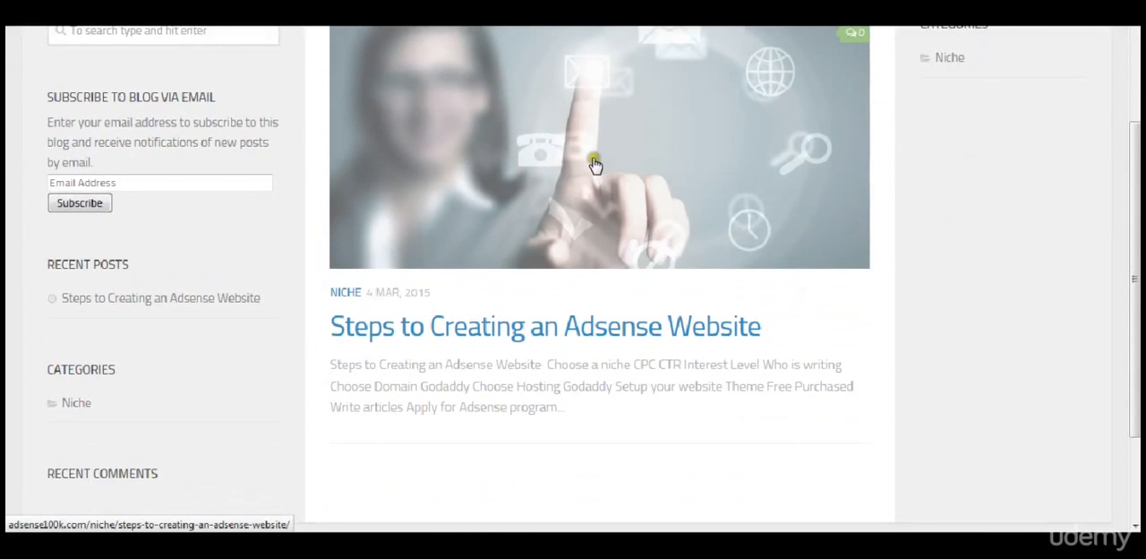
Step: Open the published post from its home page title and review the live page
{"action": "left_click", "coordinate": [653, 328]}
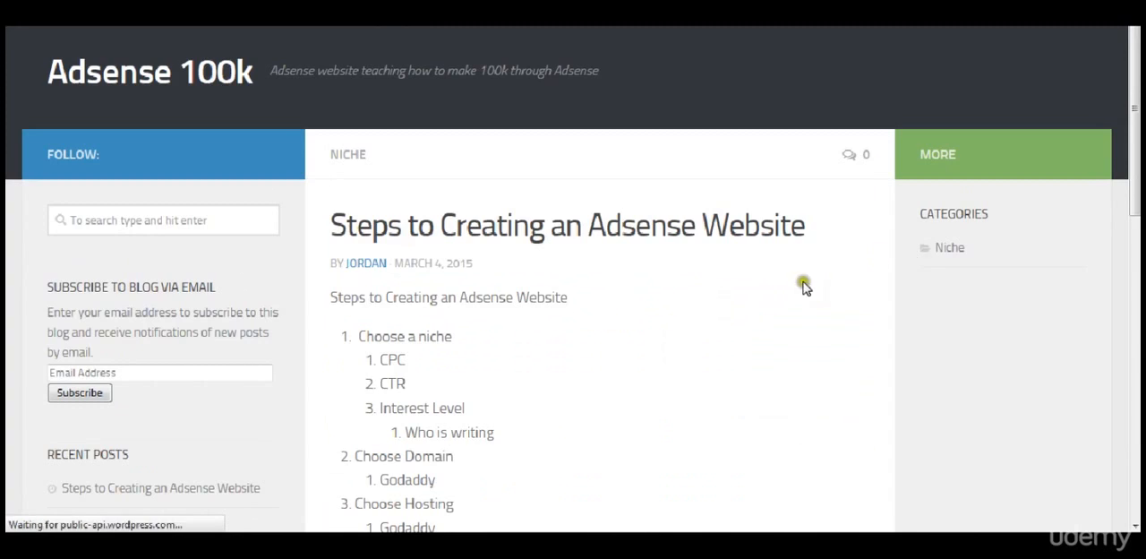
{"action": "scroll", "coordinate": [803, 284], "scroll_direction": "down", "scroll_amount": 10}
{"action": "scroll", "coordinate": [802, 286], "scroll_direction": "up", "scroll_amount": 10}
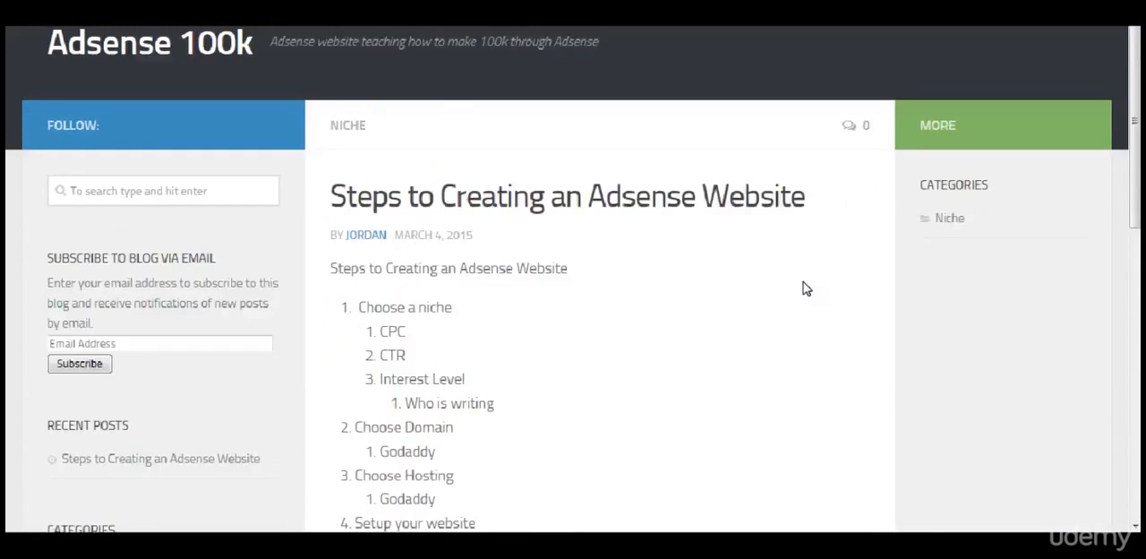